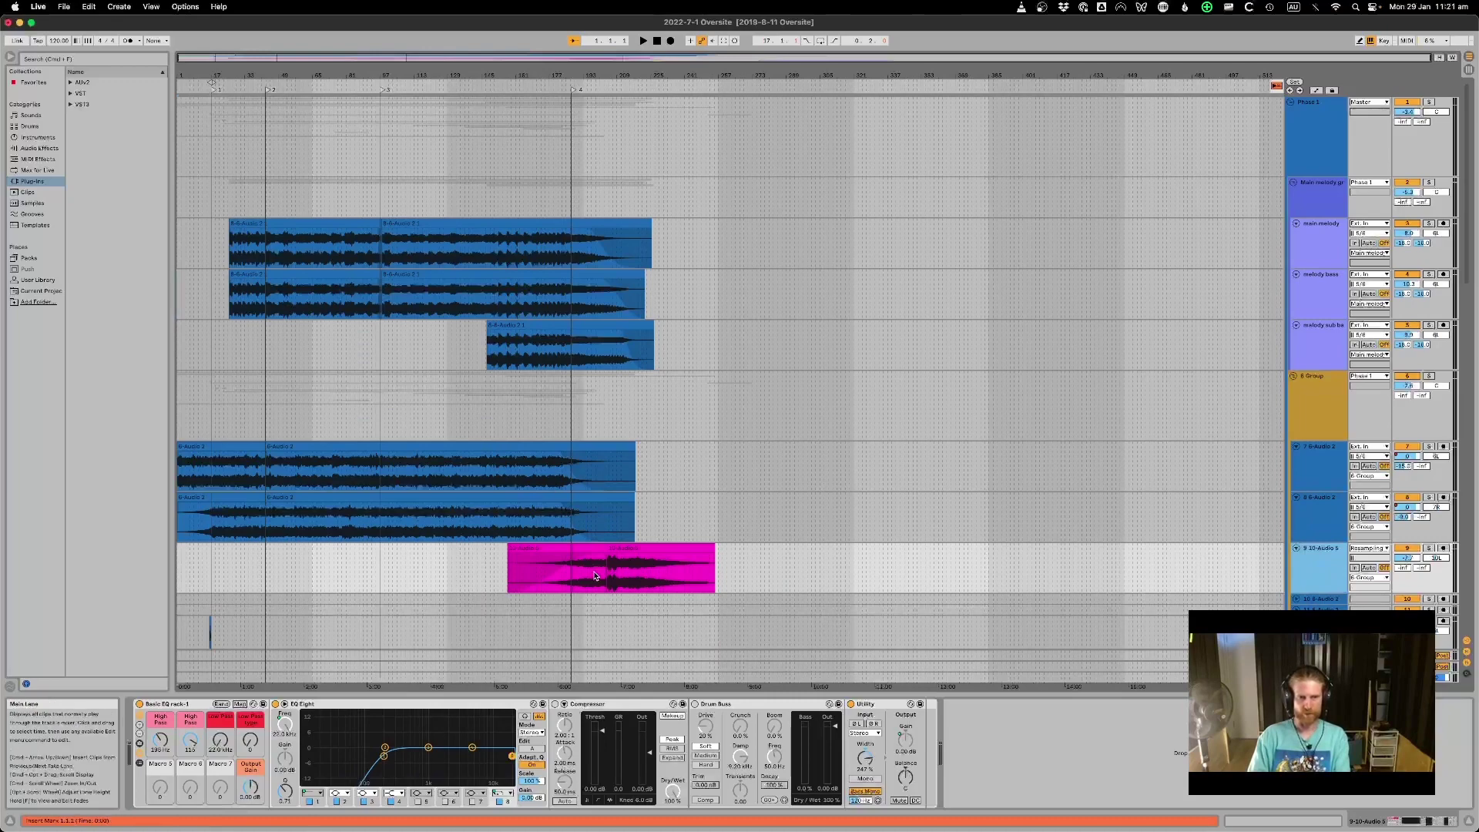
- Select track 7's long clip, then display the Master track's limiter, RC-20 and KP3 chain
{"action": "left_click", "coordinate": [462, 443]}
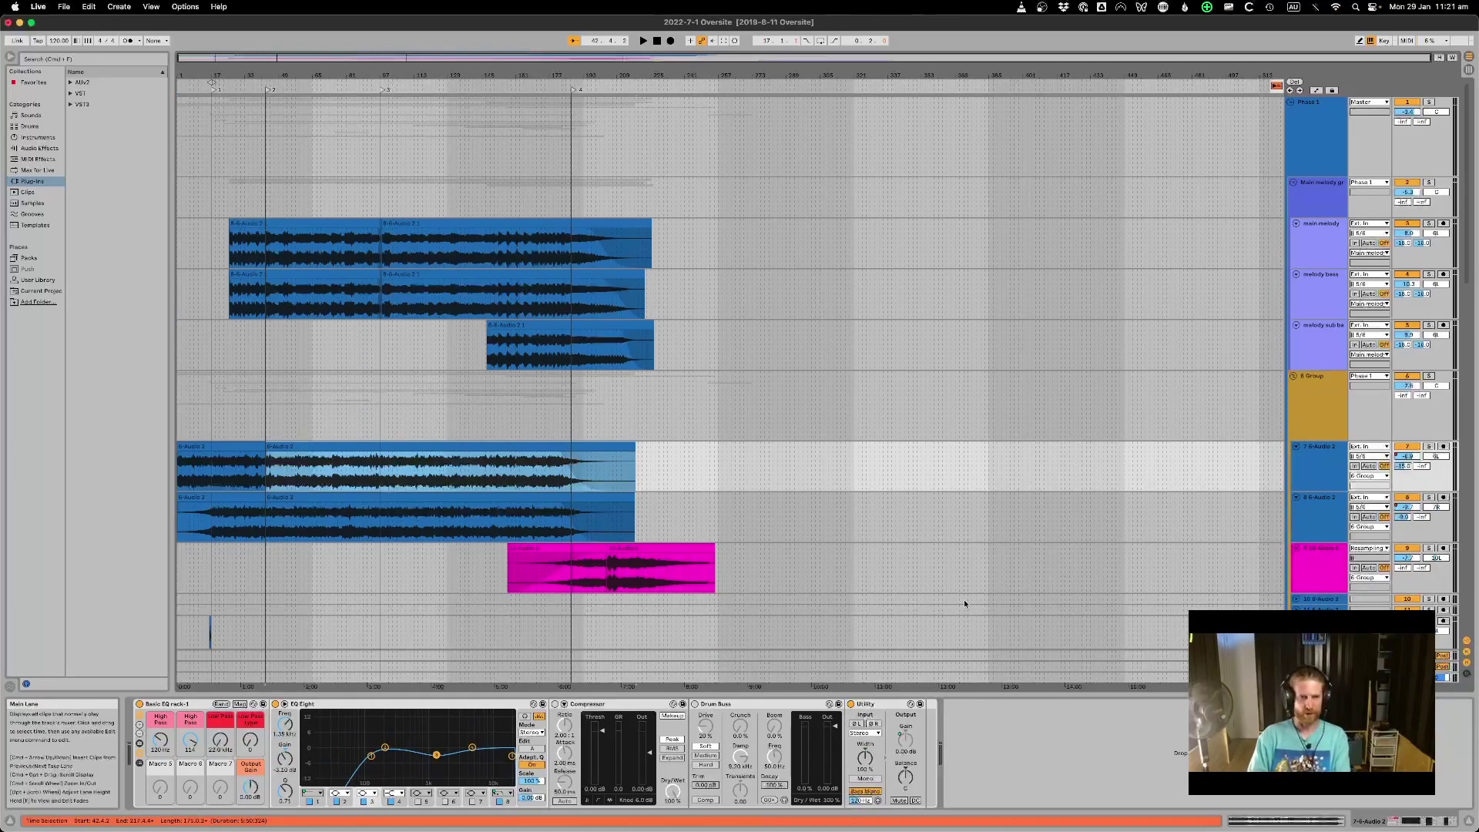
{"action": "scroll", "coordinate": [1235, 585], "scroll_direction": "down", "scroll_amount": 1}
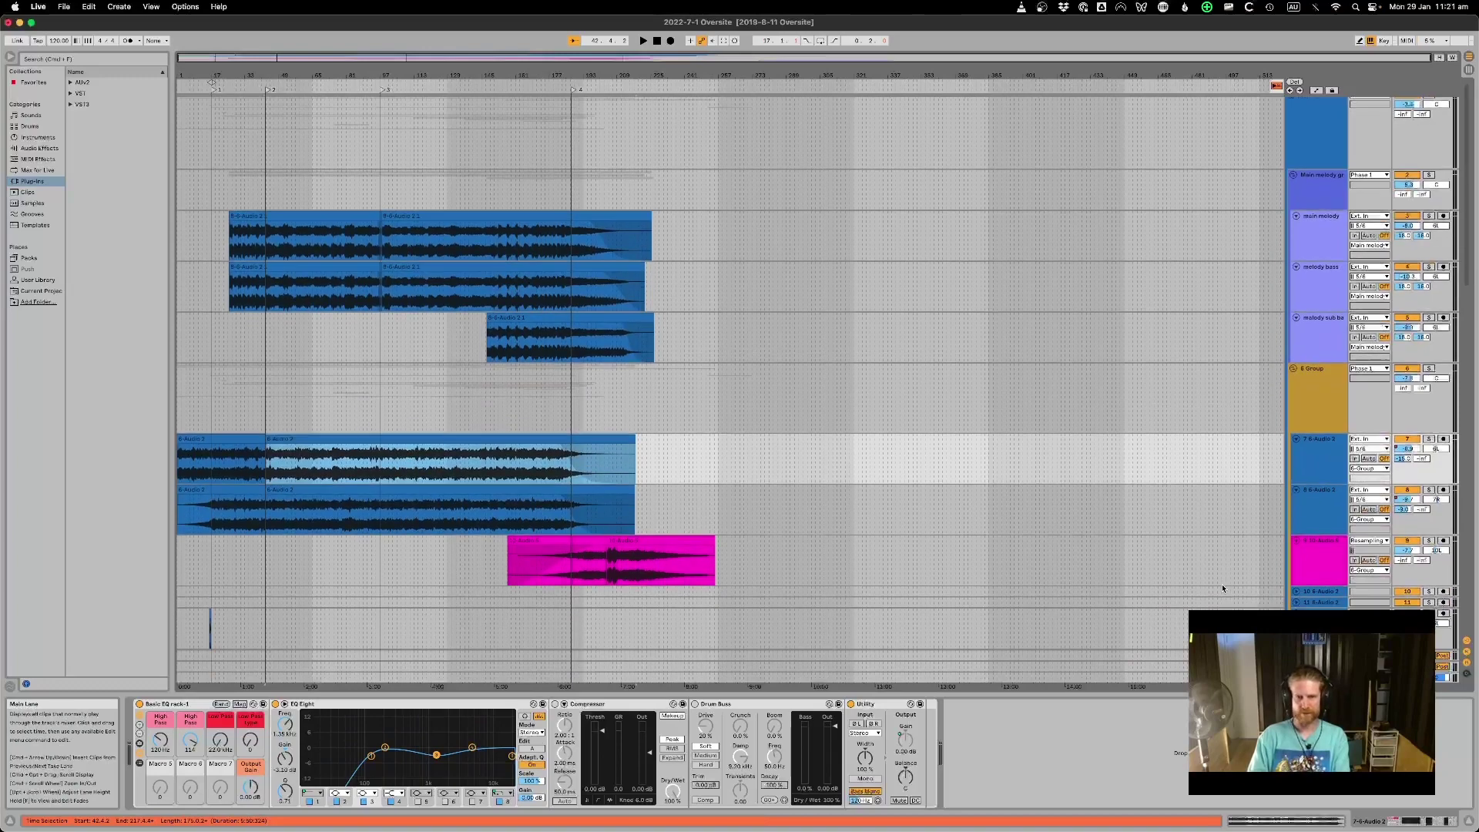
{"action": "left_click", "coordinate": [1272, 674]}
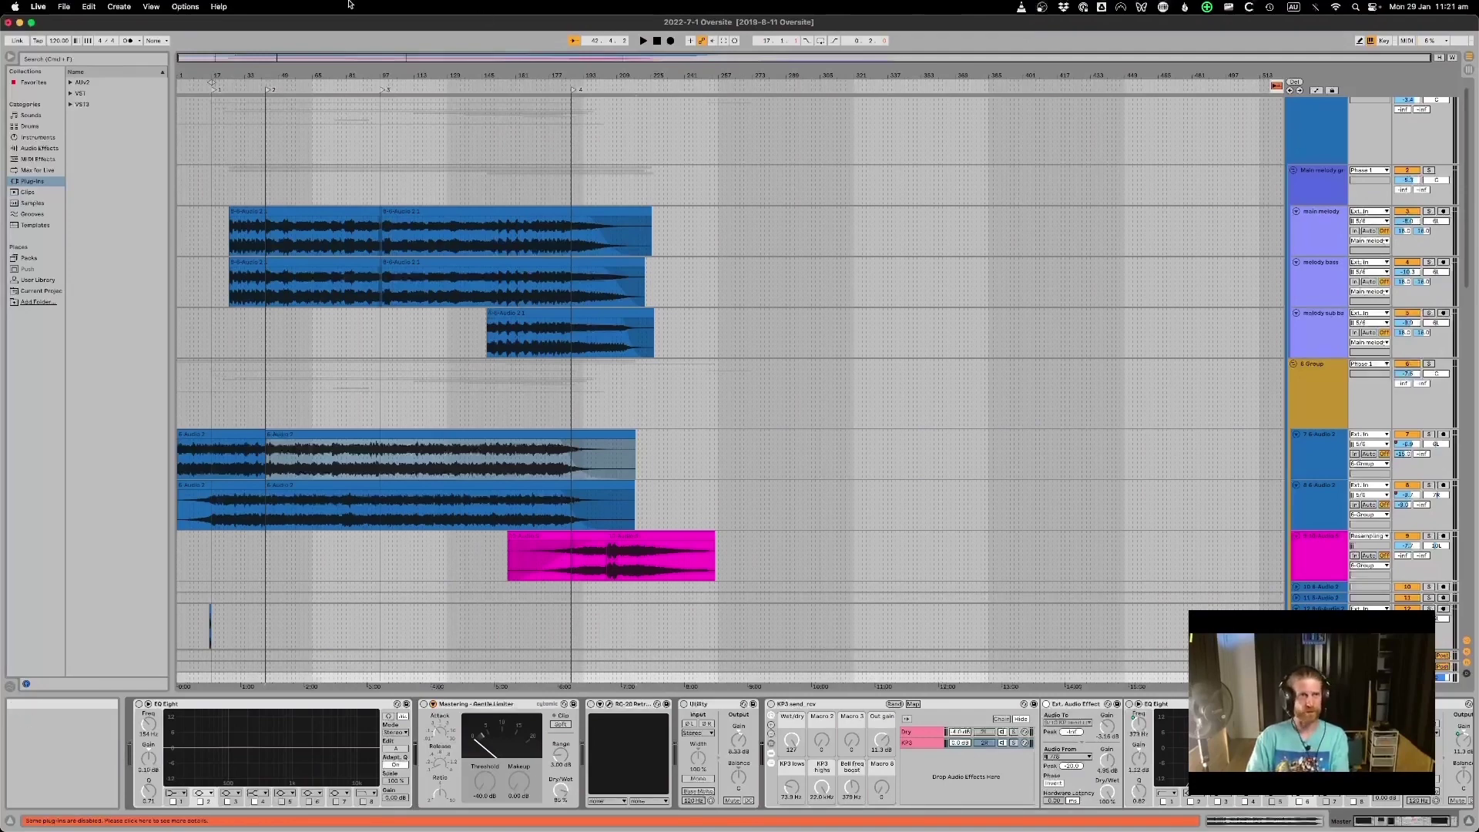
- In Export Audio/Video, set Rendered Track to All Individual Tracks and File Type to WAV
{"action": "left_click", "coordinate": [38, 8]}
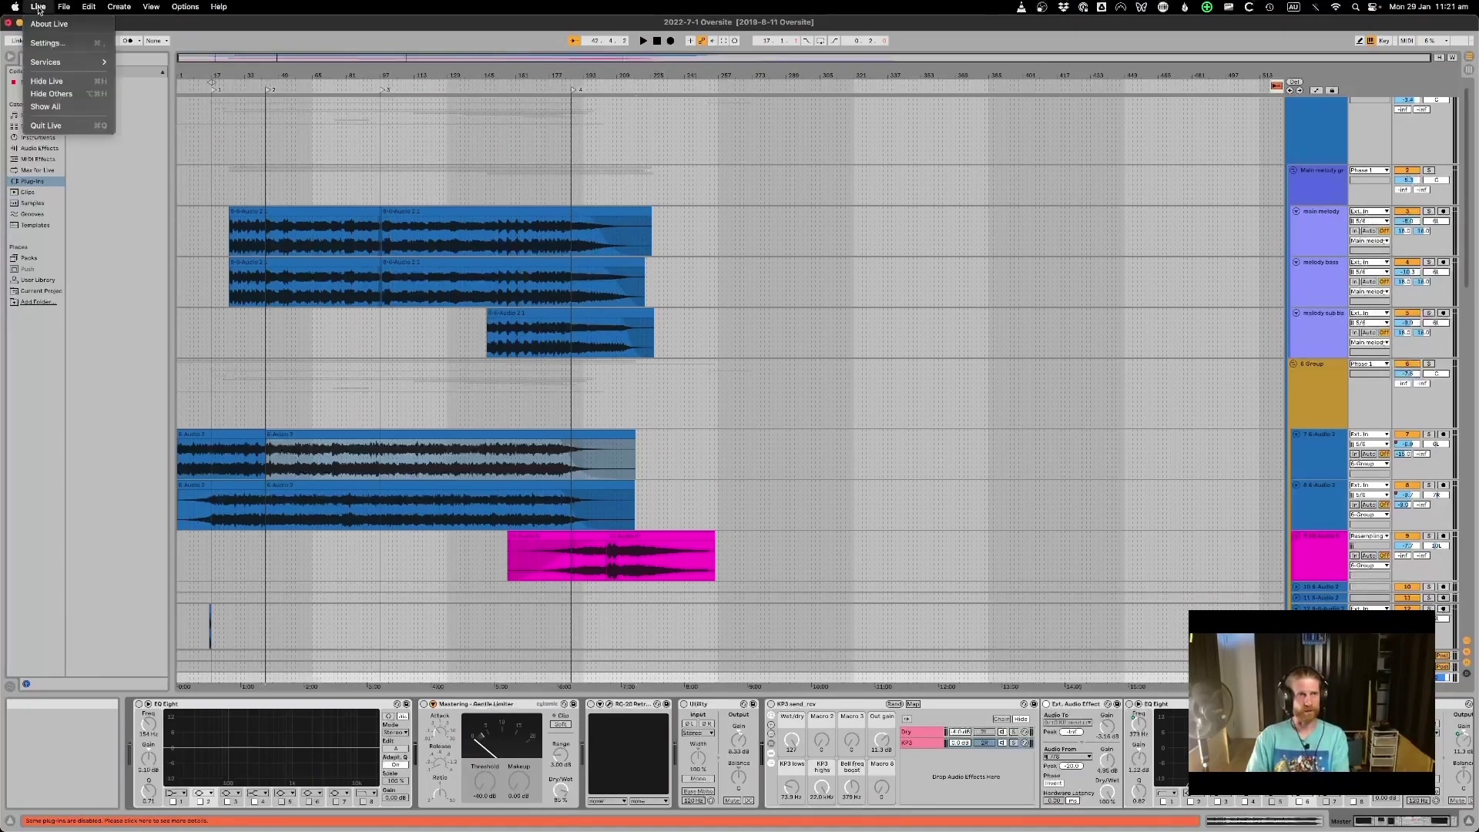
{"action": "left_click", "coordinate": [68, 6]}
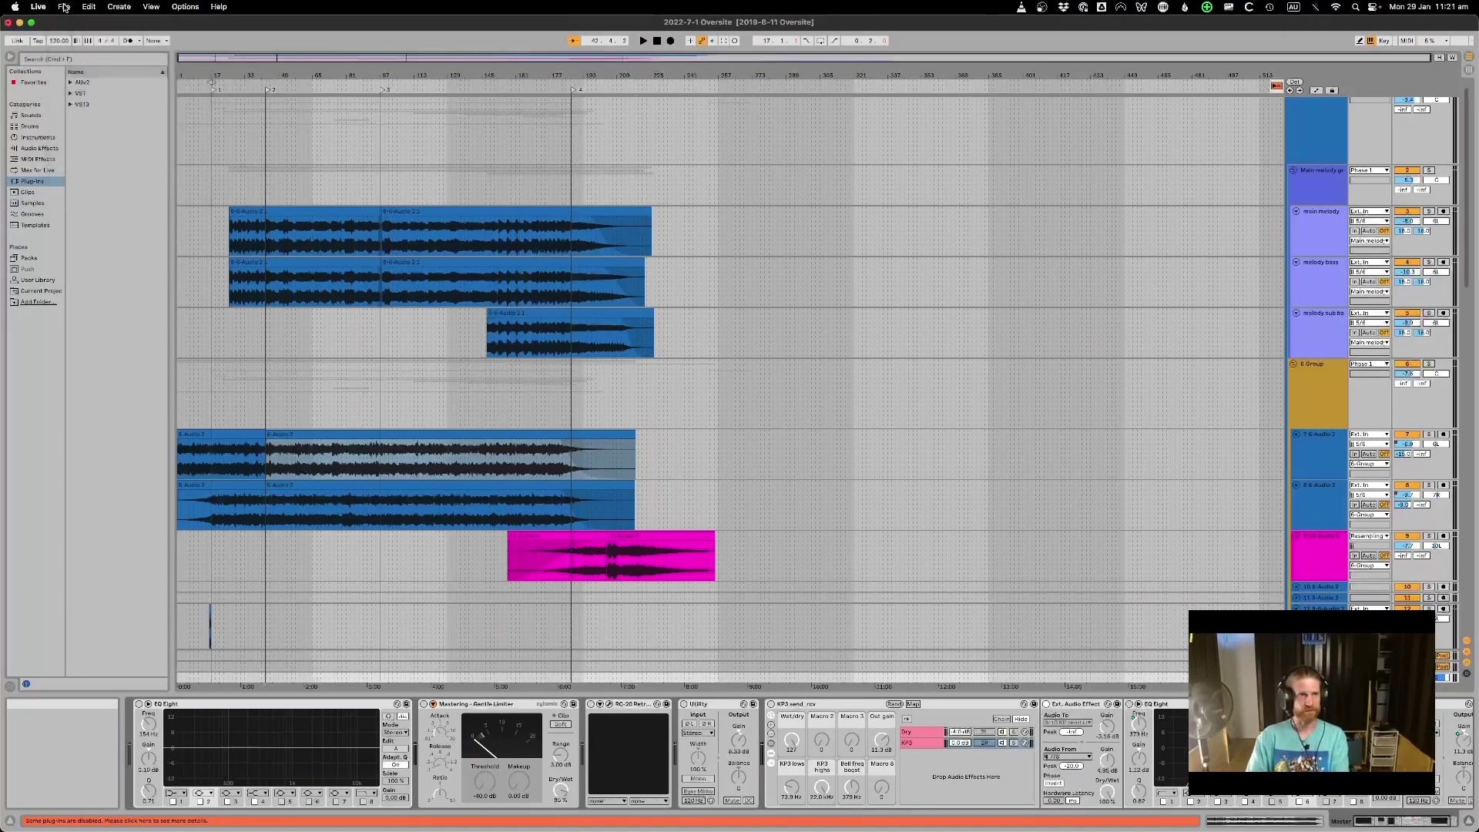
{"action": "left_click", "coordinate": [64, 7]}
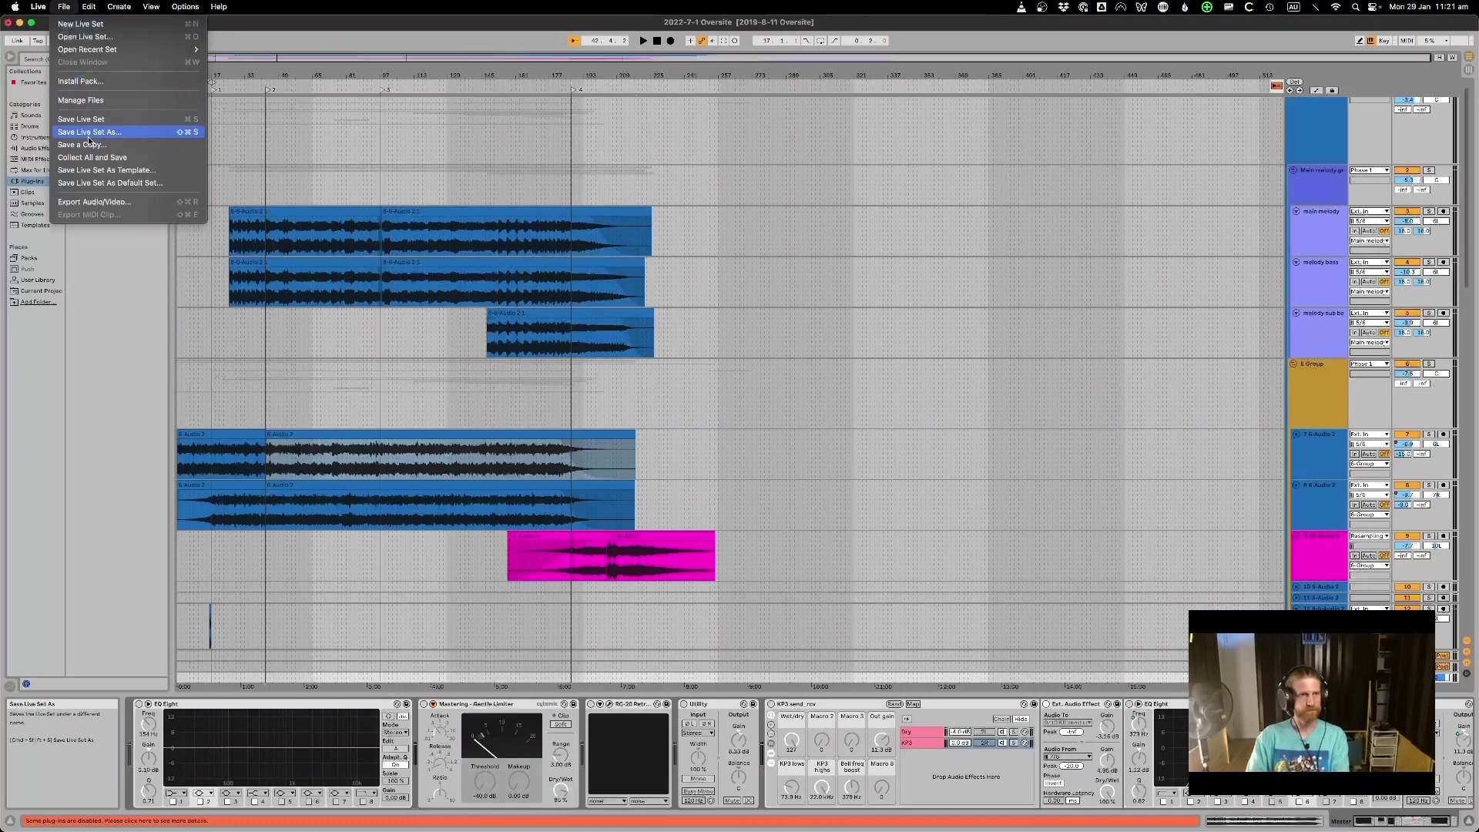
{"action": "left_click", "coordinate": [94, 202]}
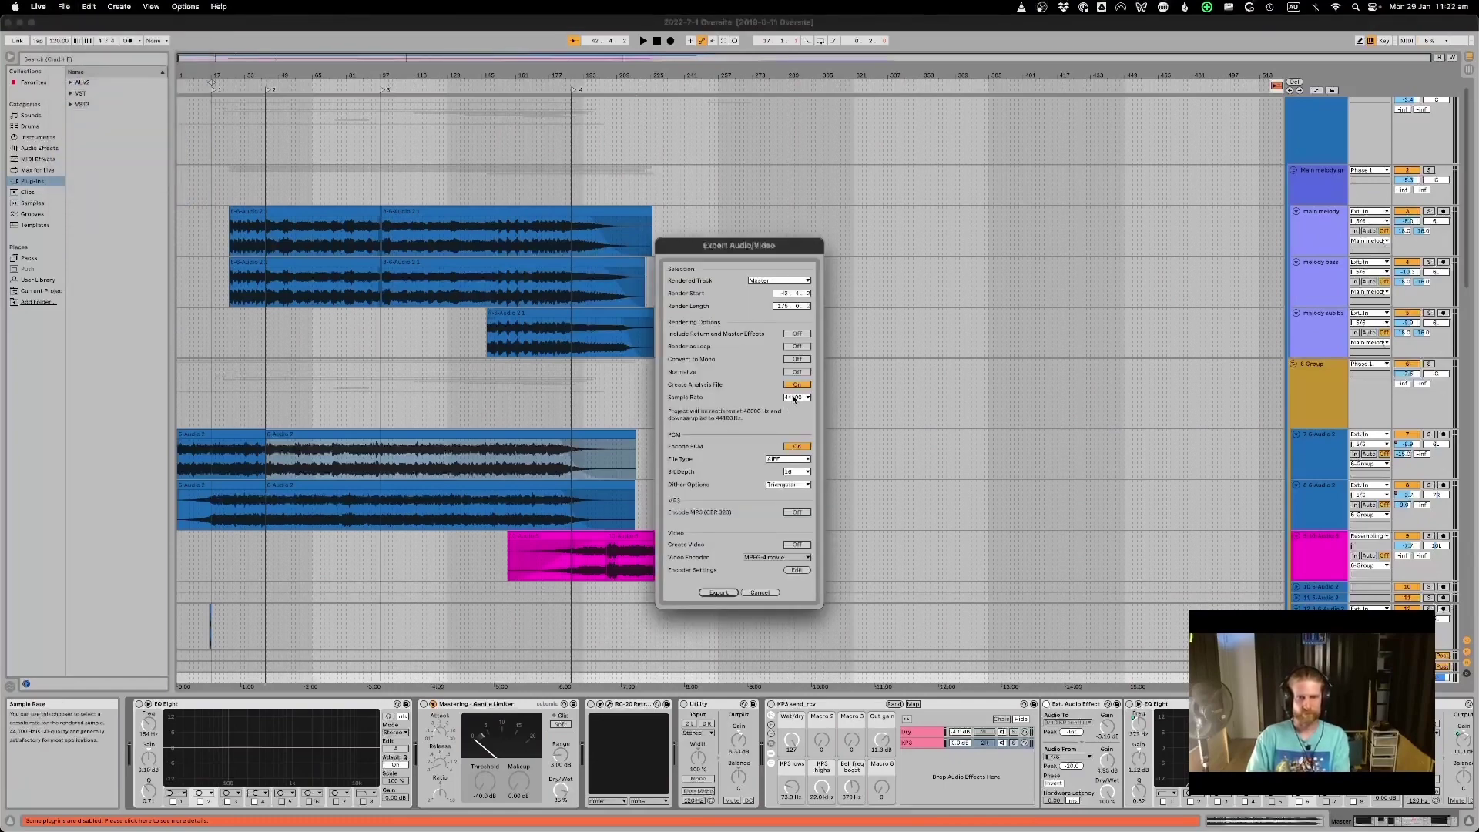
{"action": "left_click", "coordinate": [778, 280]}
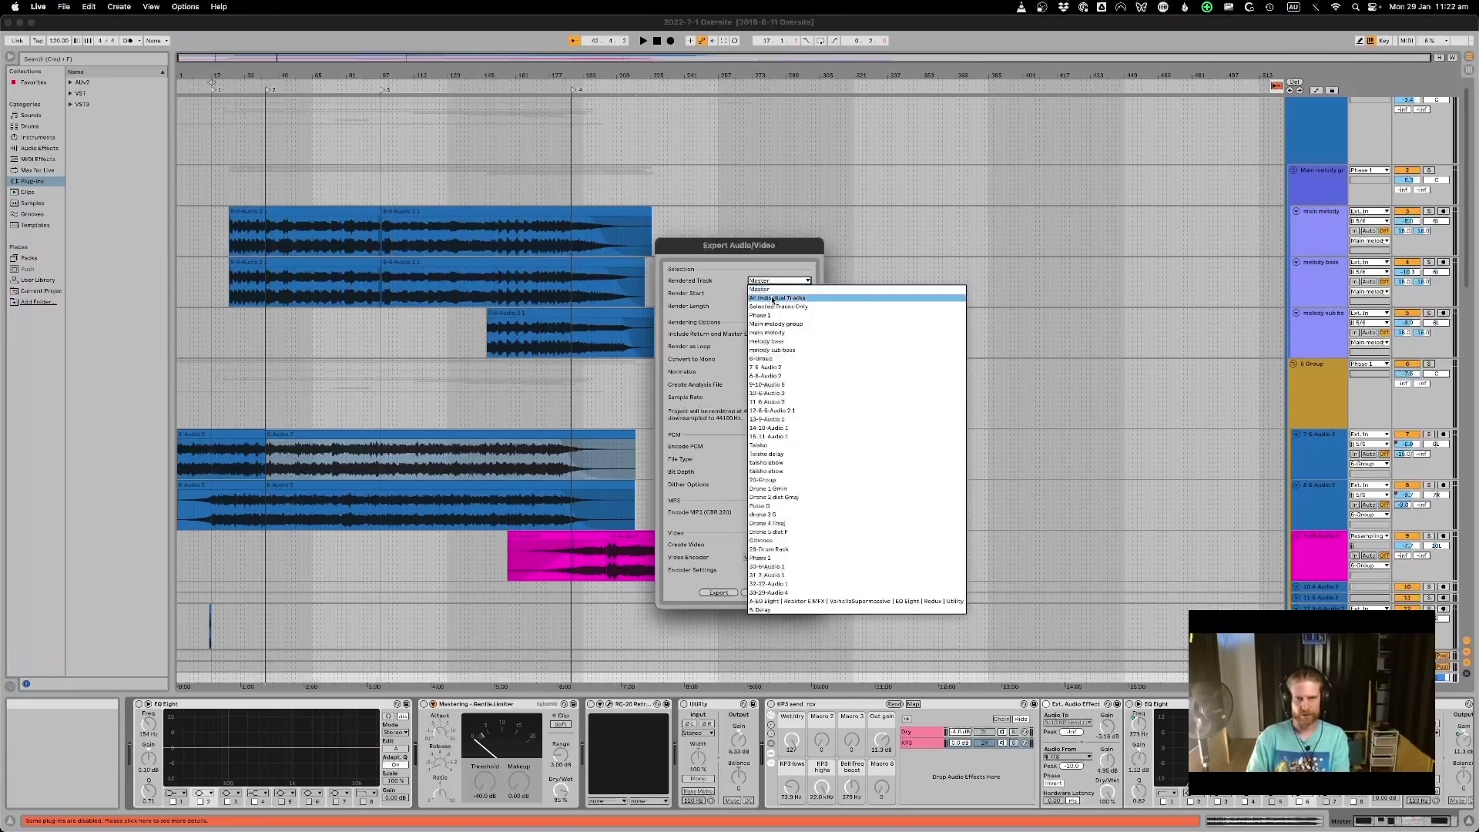
{"action": "left_click", "coordinate": [773, 298]}
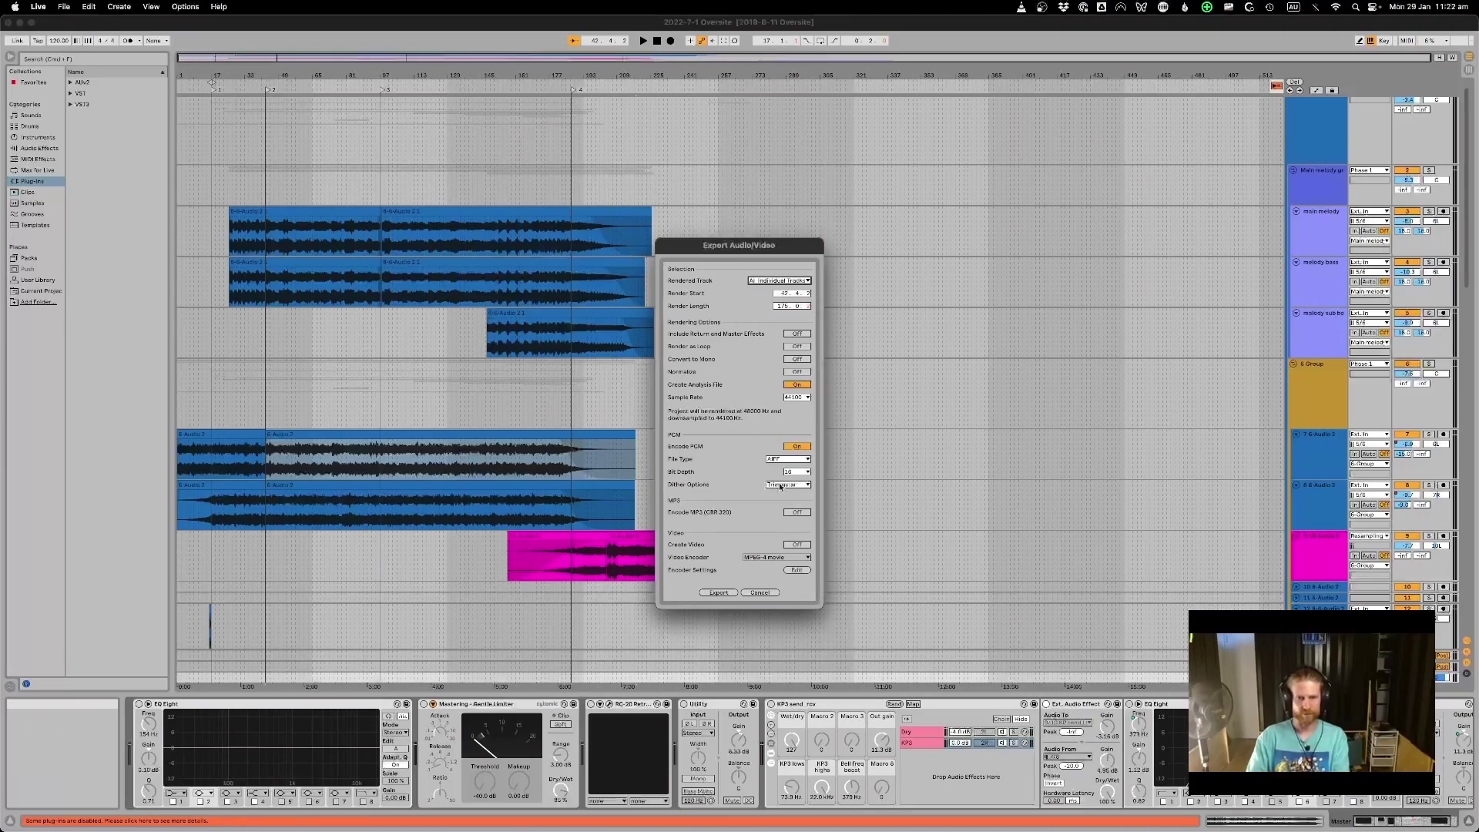
{"action": "left_click", "coordinate": [787, 459]}
{"action": "left_click", "coordinate": [791, 470]}
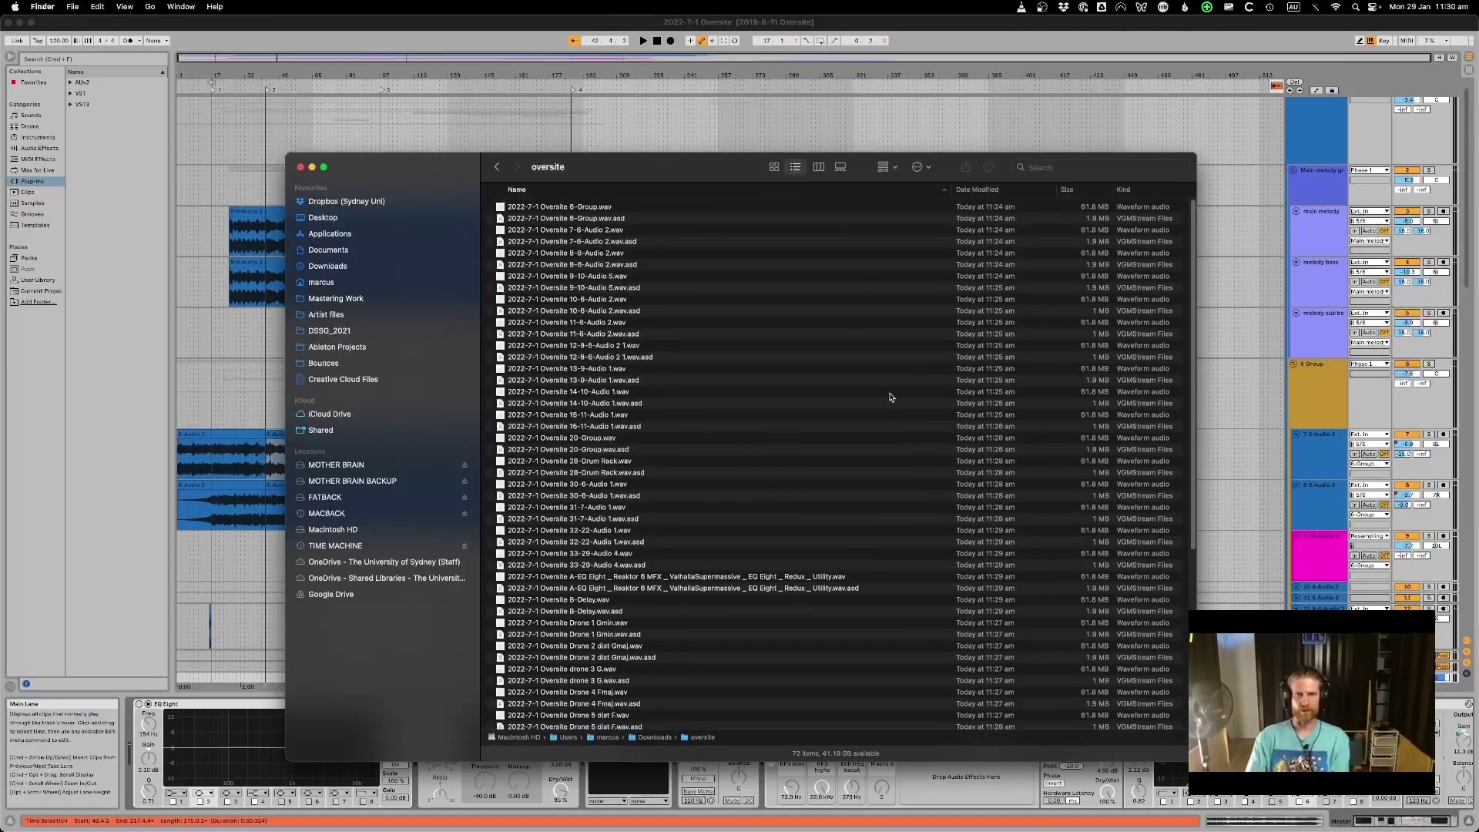
- Sort the Finder list by Kind descending and select 2022-7-1 Oversite 6-Group.wav
{"action": "scroll", "coordinate": [889, 396], "scroll_direction": "down", "scroll_amount": 5}
{"action": "scroll", "coordinate": [889, 397], "scroll_direction": "up", "scroll_amount": 5}
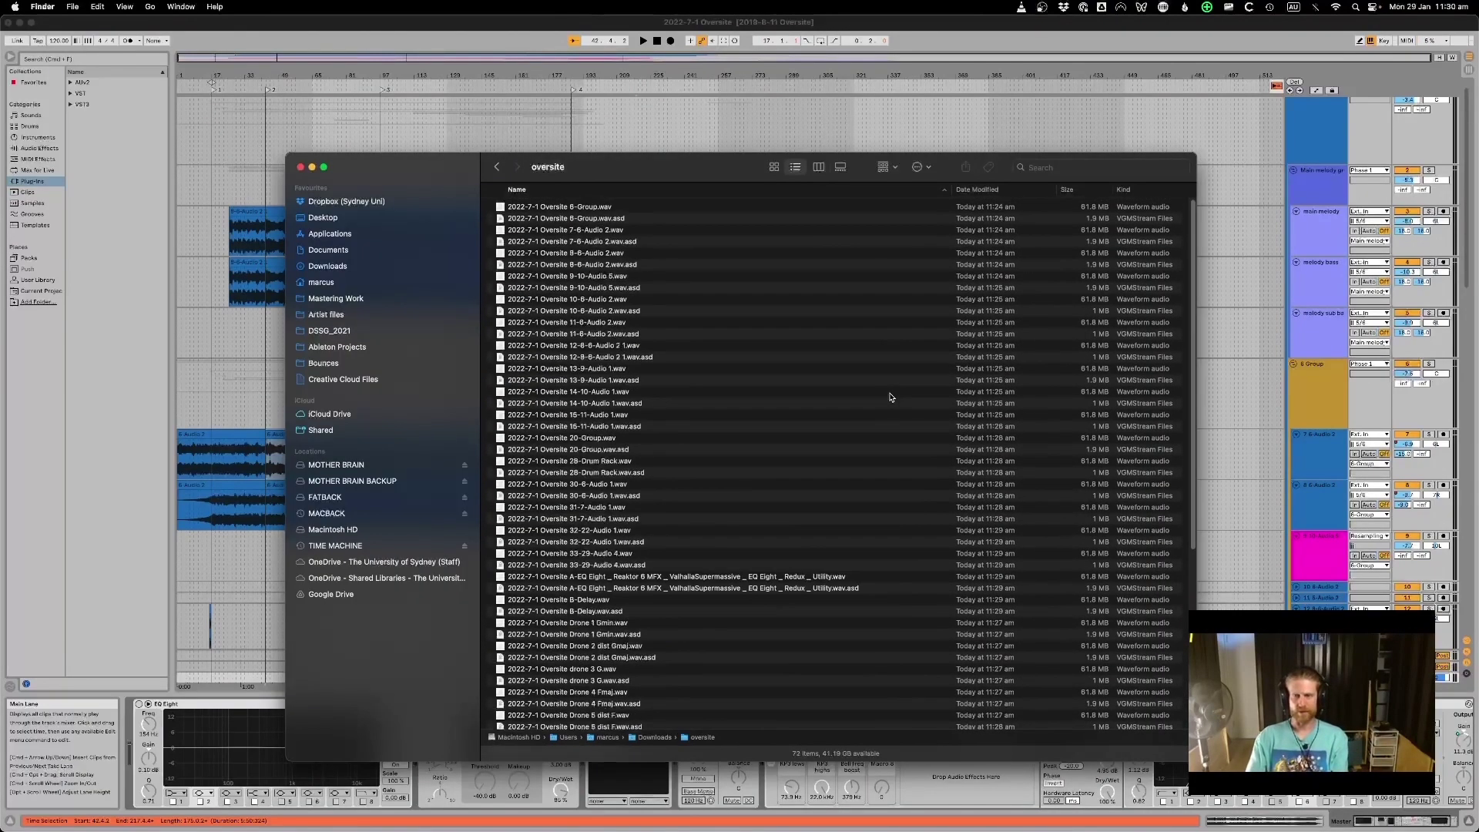
{"action": "left_click", "coordinate": [1136, 191]}
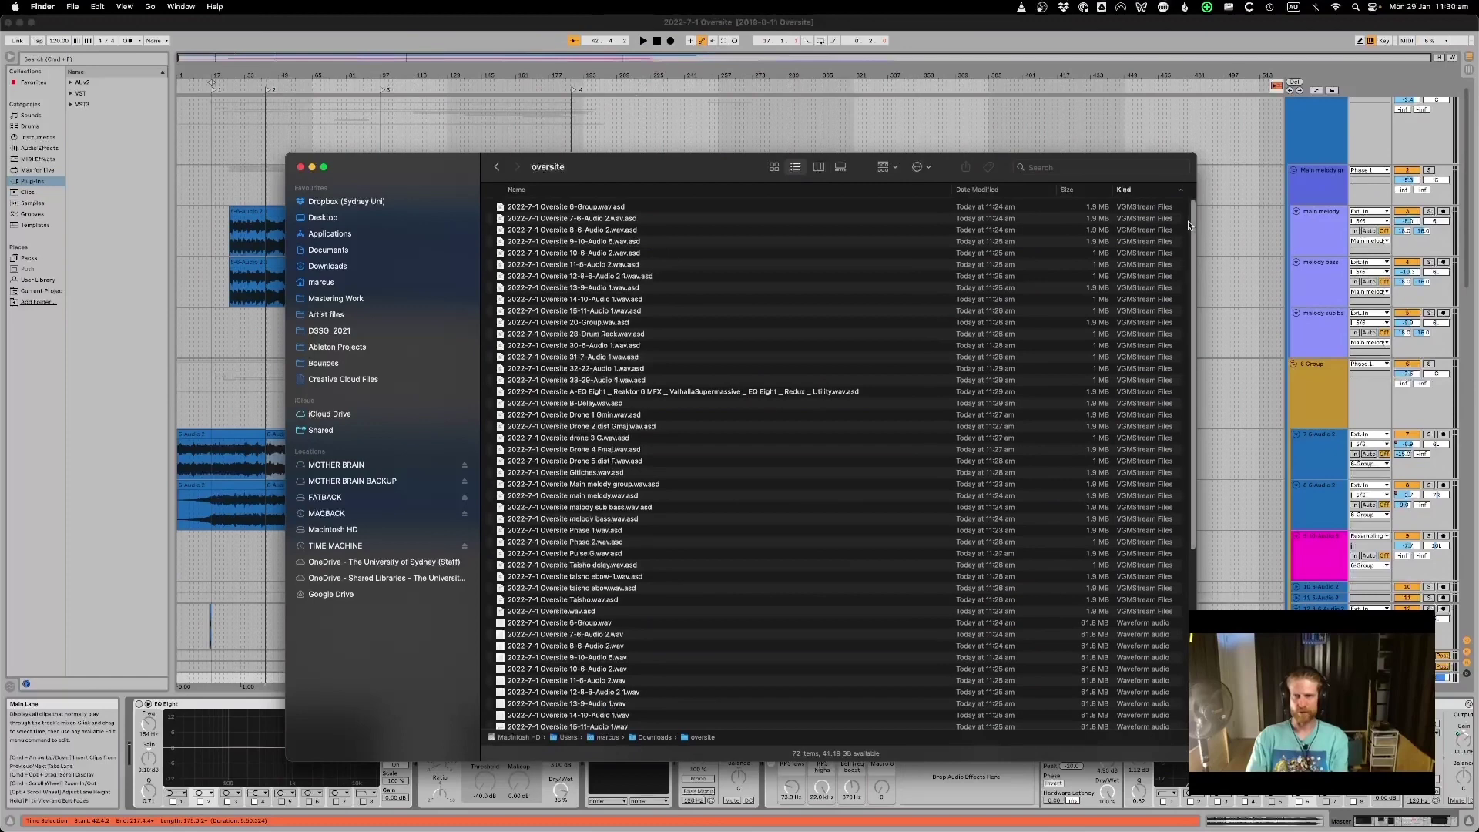
{"action": "left_click", "coordinate": [1136, 190]}
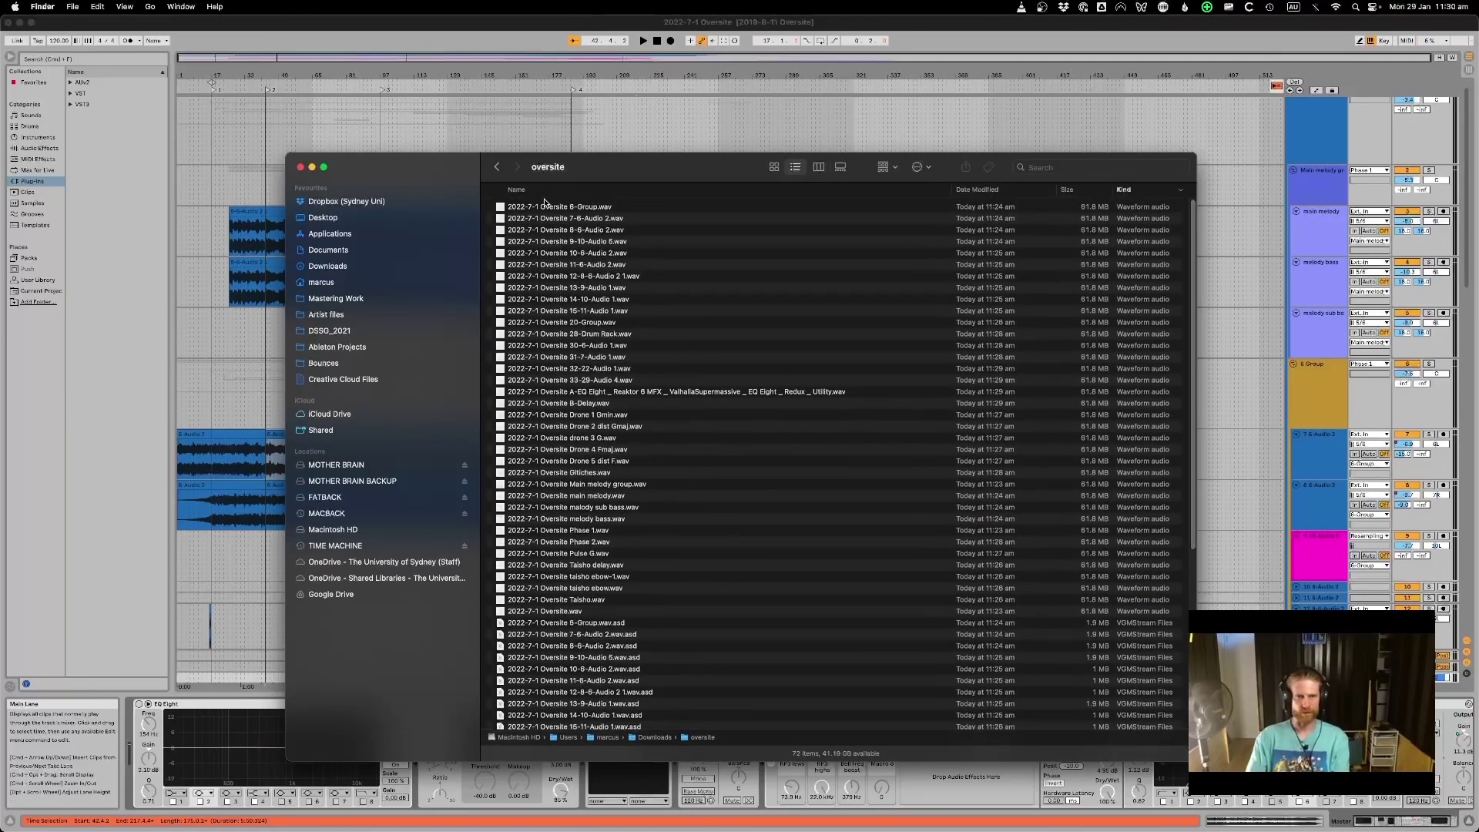
{"action": "left_click", "coordinate": [570, 208]}
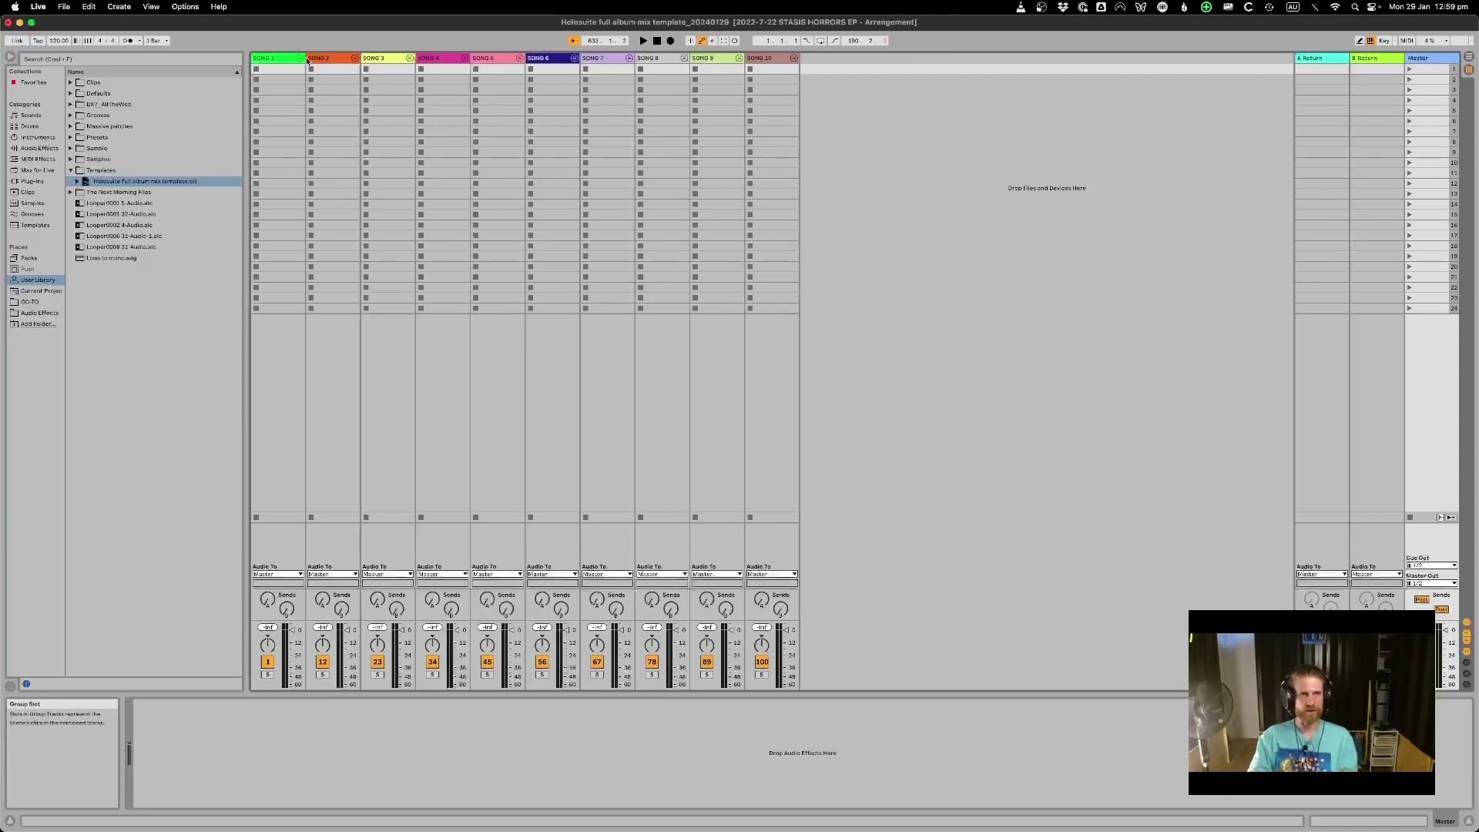
- Unfold the SONG 1 group and select its group track
{"action": "left_click", "coordinate": [300, 58]}
{"action": "left_click", "coordinate": [299, 61]}
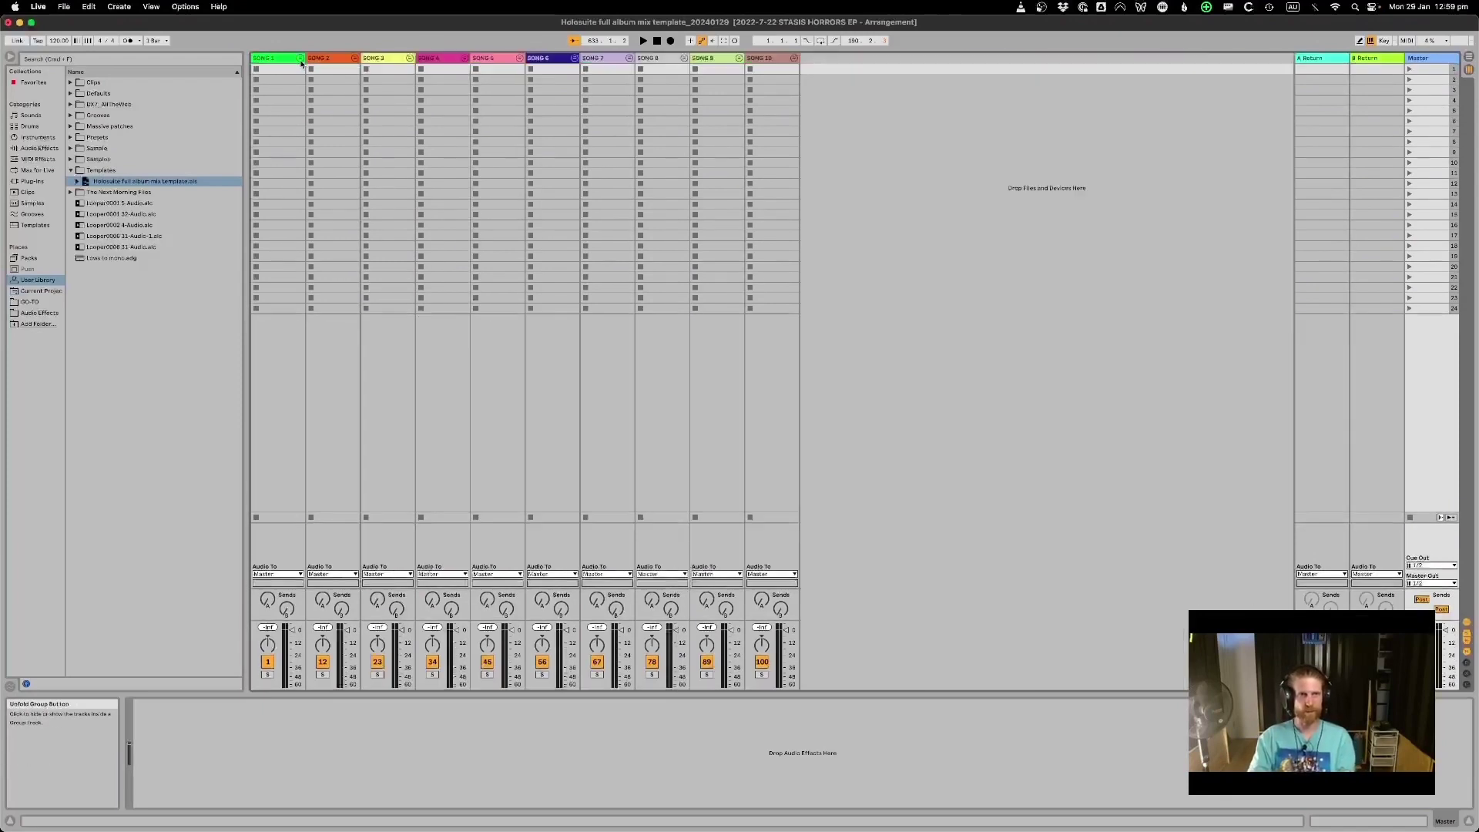
{"action": "left_click", "coordinate": [300, 61]}
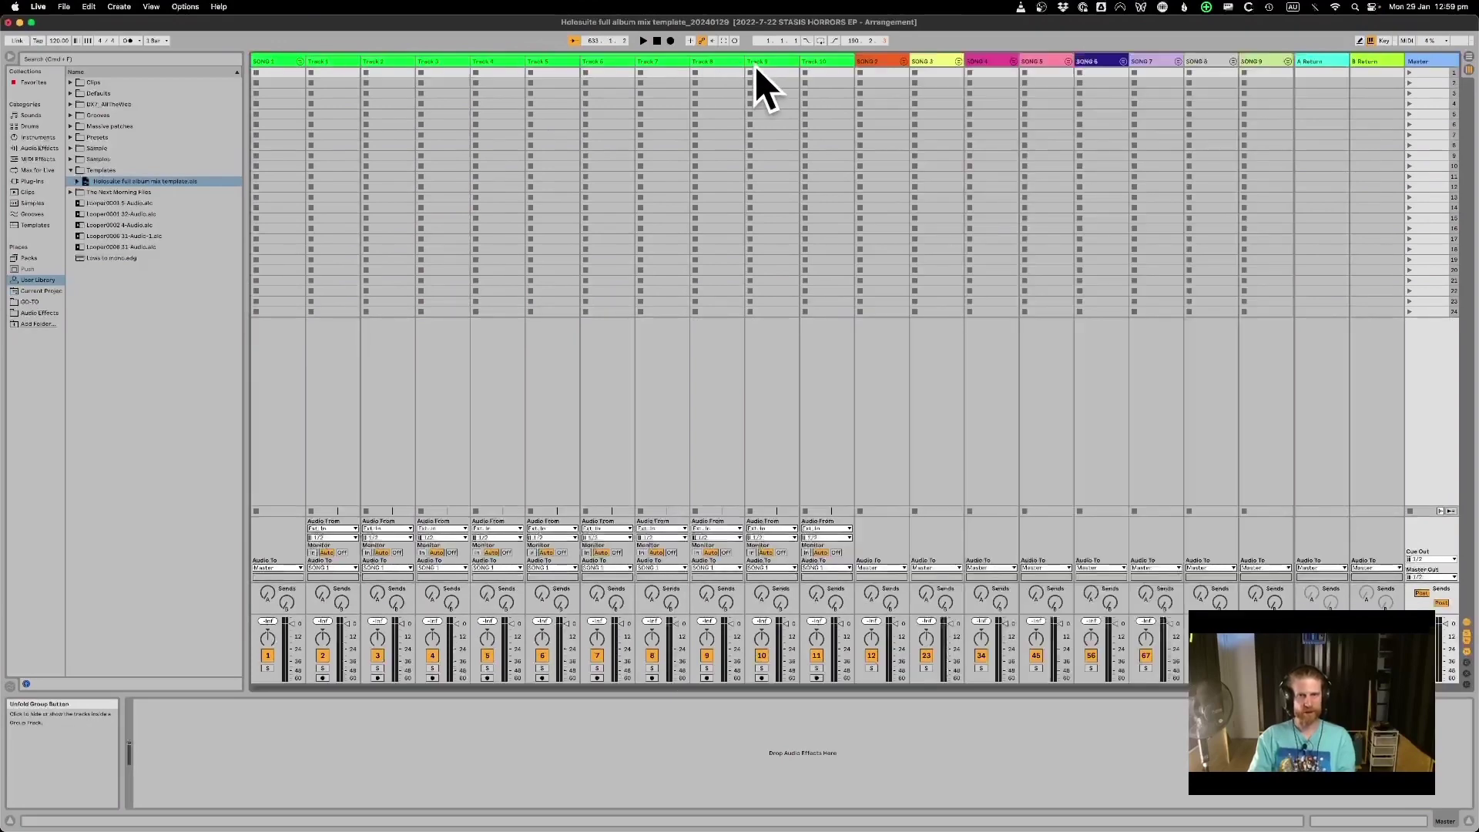
{"action": "left_click", "coordinate": [272, 63]}
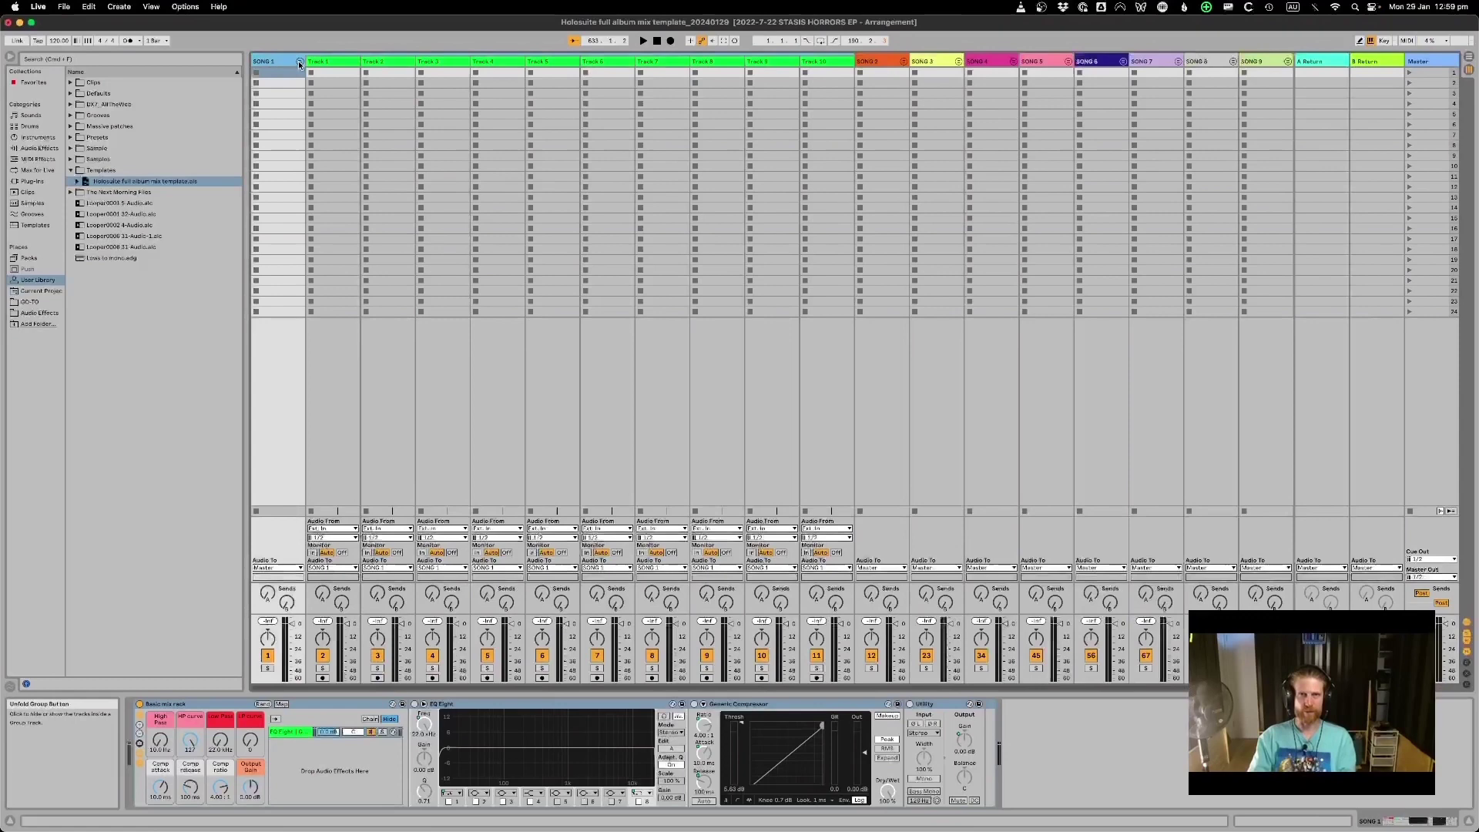
- Inspect the group's Basic mix rack and Utility devices and the rack's options menu
{"action": "left_click", "coordinate": [221, 706]}
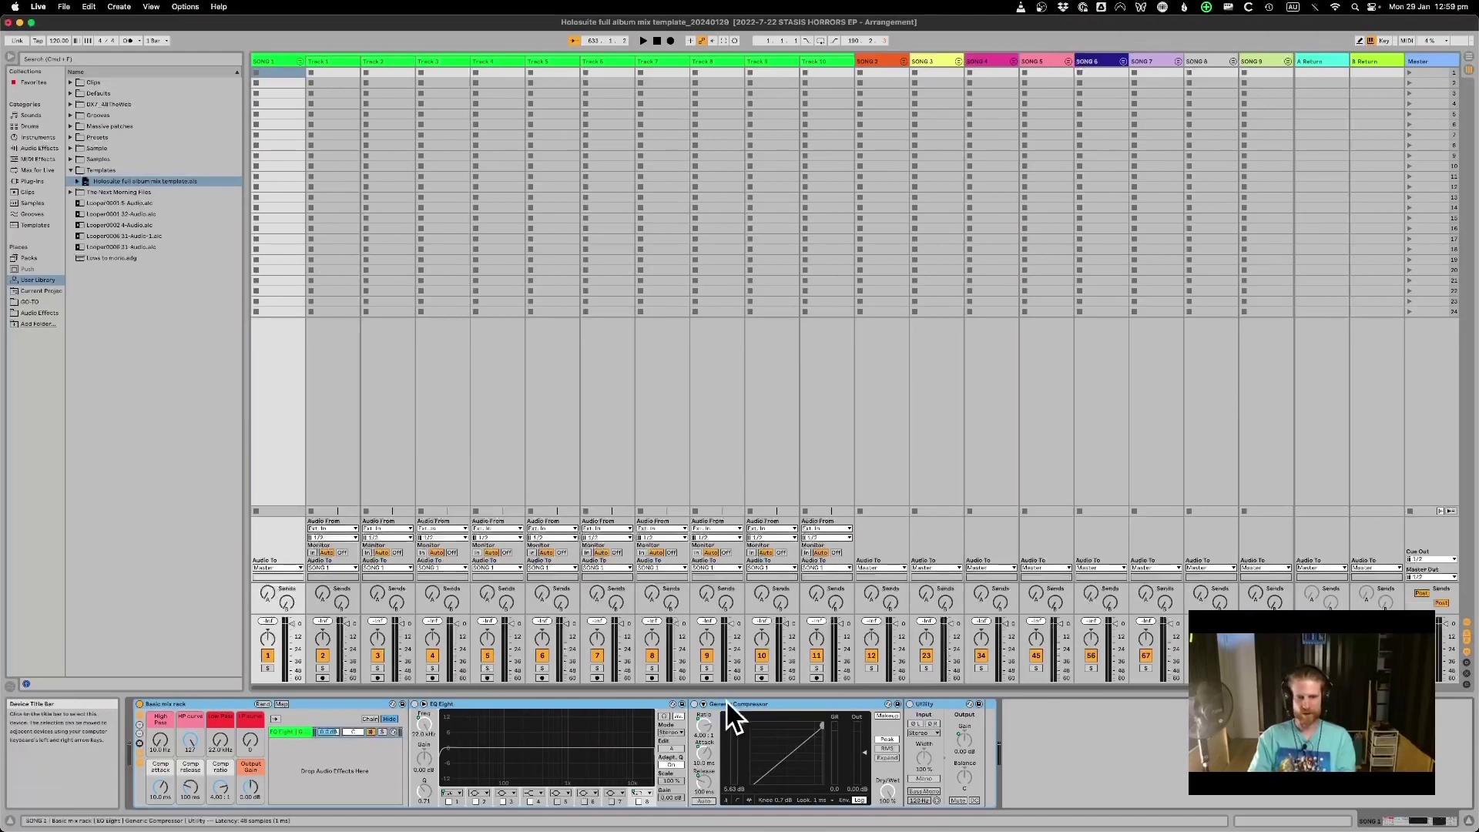
{"action": "left_click", "coordinate": [939, 708]}
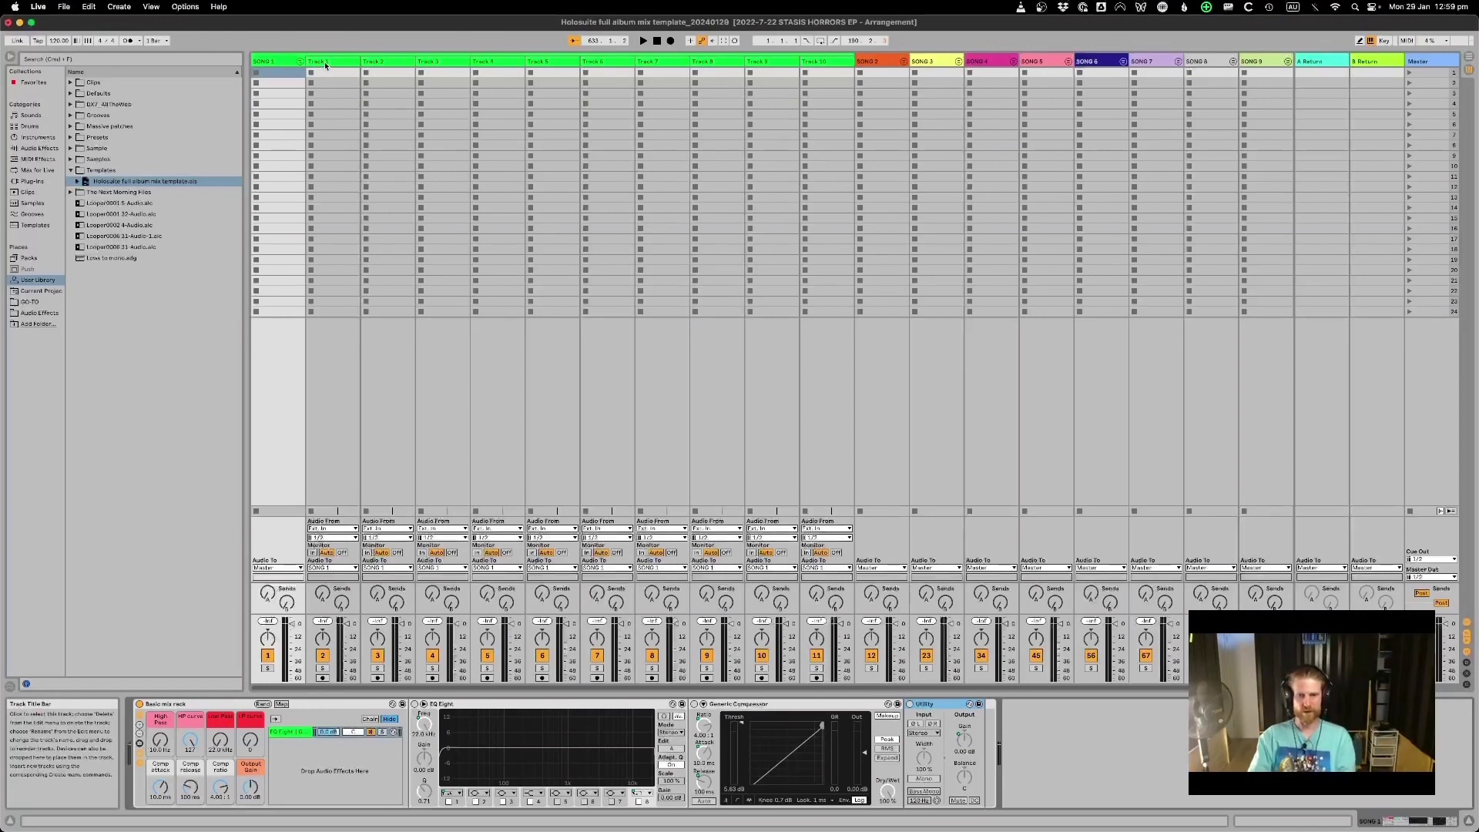
{"action": "right_click", "coordinate": [212, 706]}
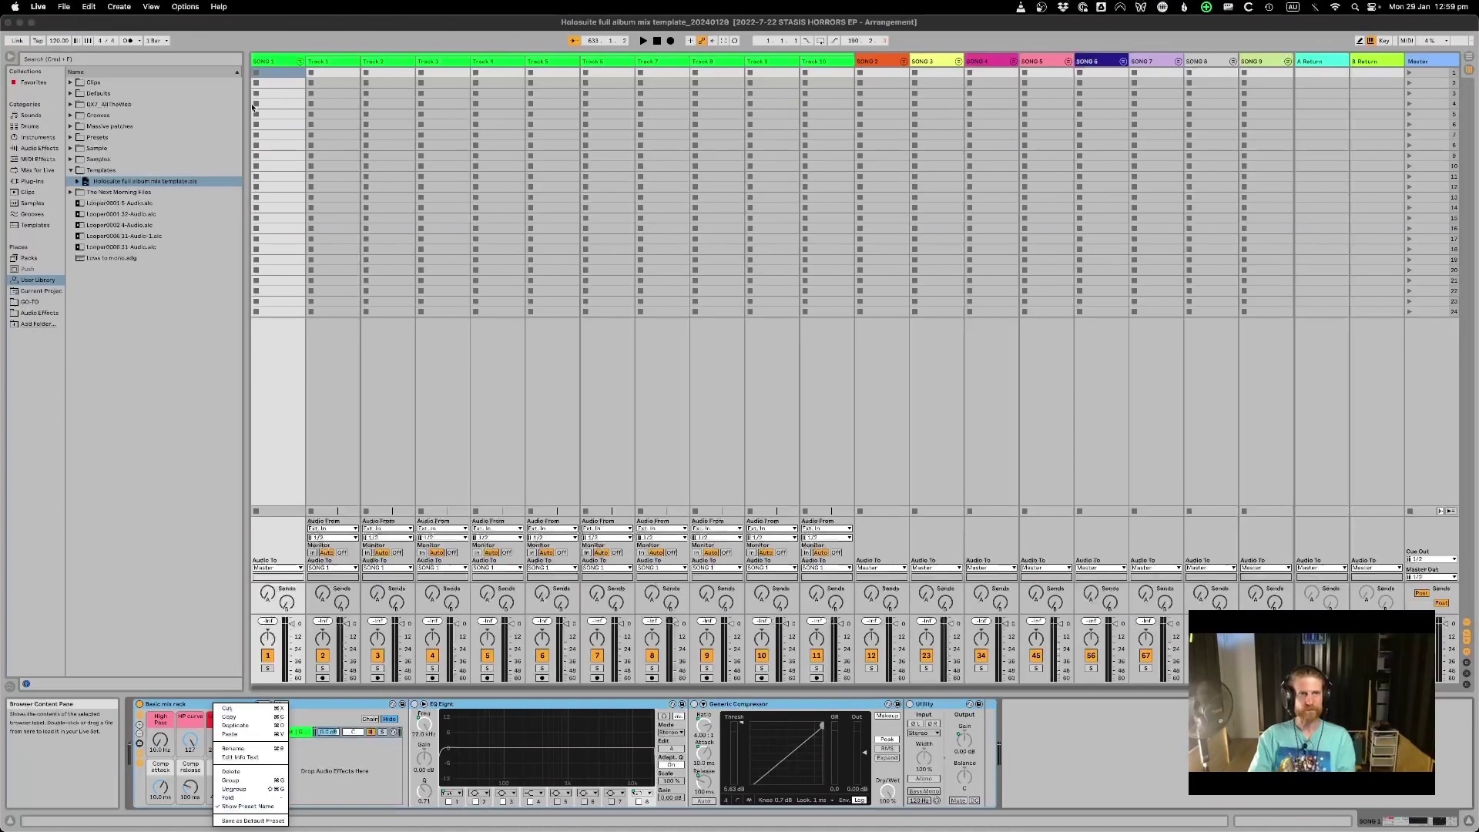
{"action": "left_click", "coordinate": [331, 60]}
- Step through SONG 1's member tracks, starting with Track 1 and Track 2
{"action": "left_click", "coordinate": [333, 63]}
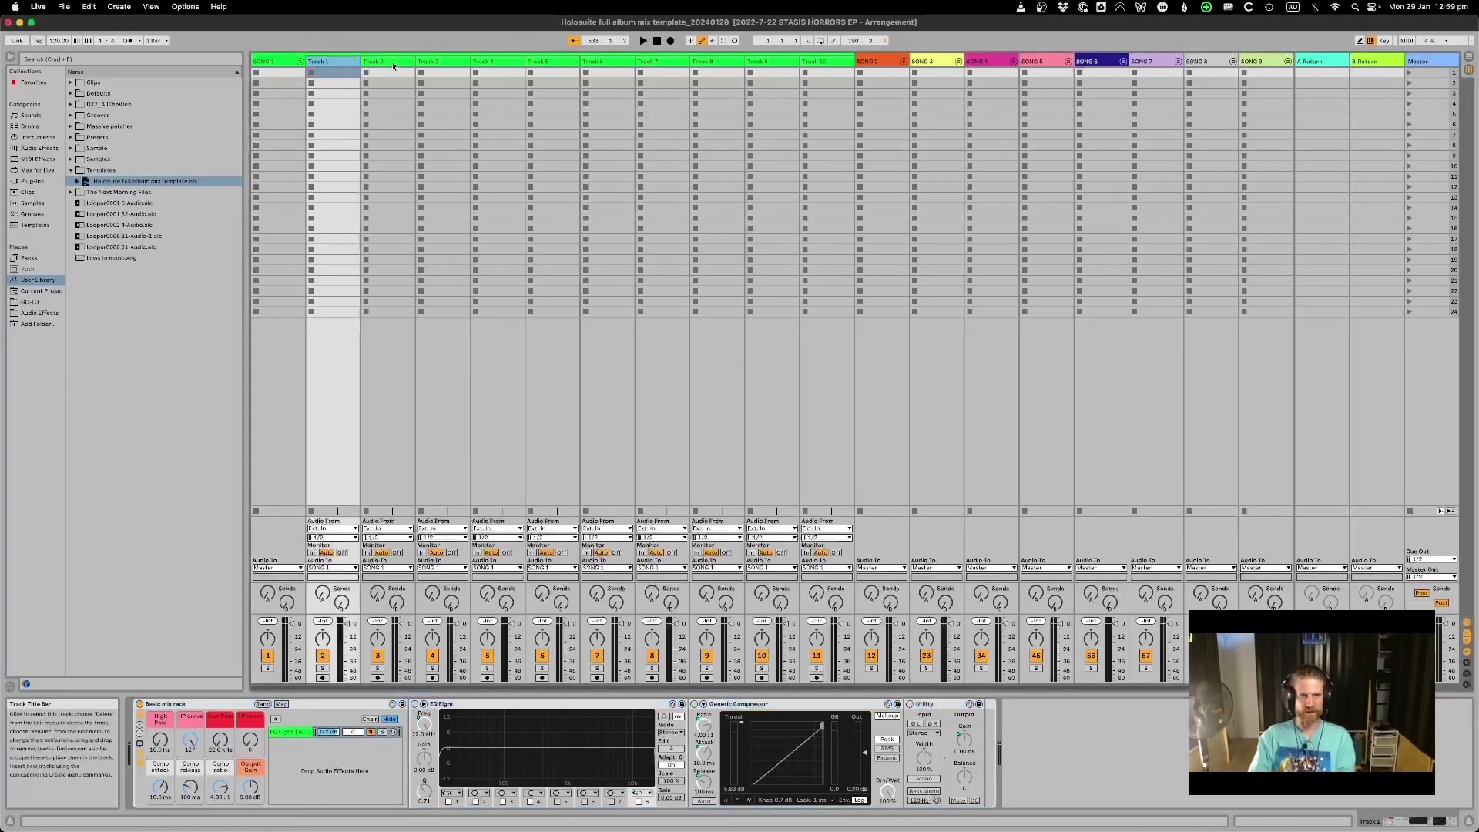
{"action": "left_click", "coordinate": [392, 61]}
{"action": "key", "text": "Right"}
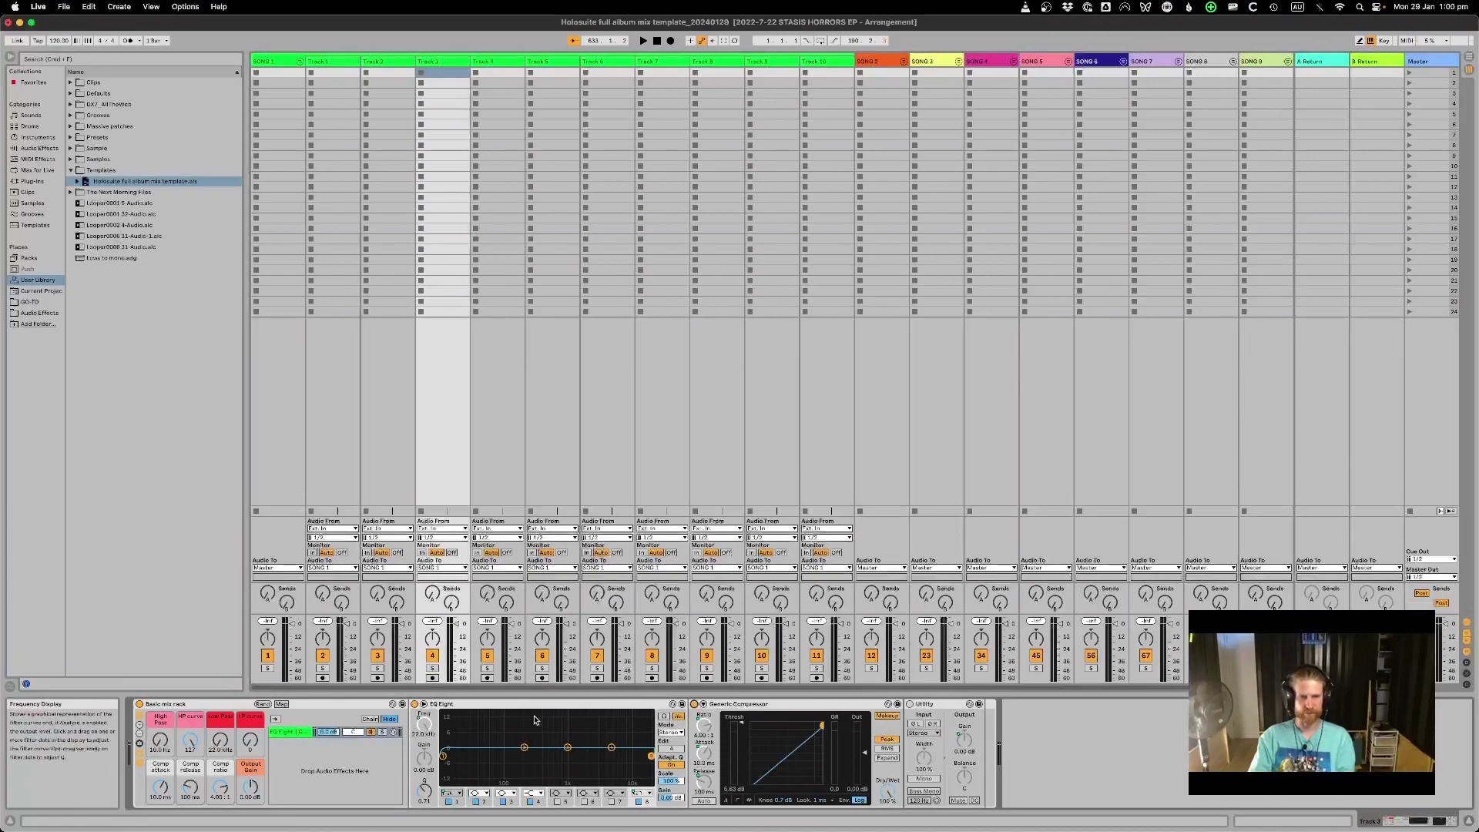
- Fold SONG 1 and view the arrangement's song locators before returning to Session View
{"action": "left_click", "coordinate": [300, 61]}
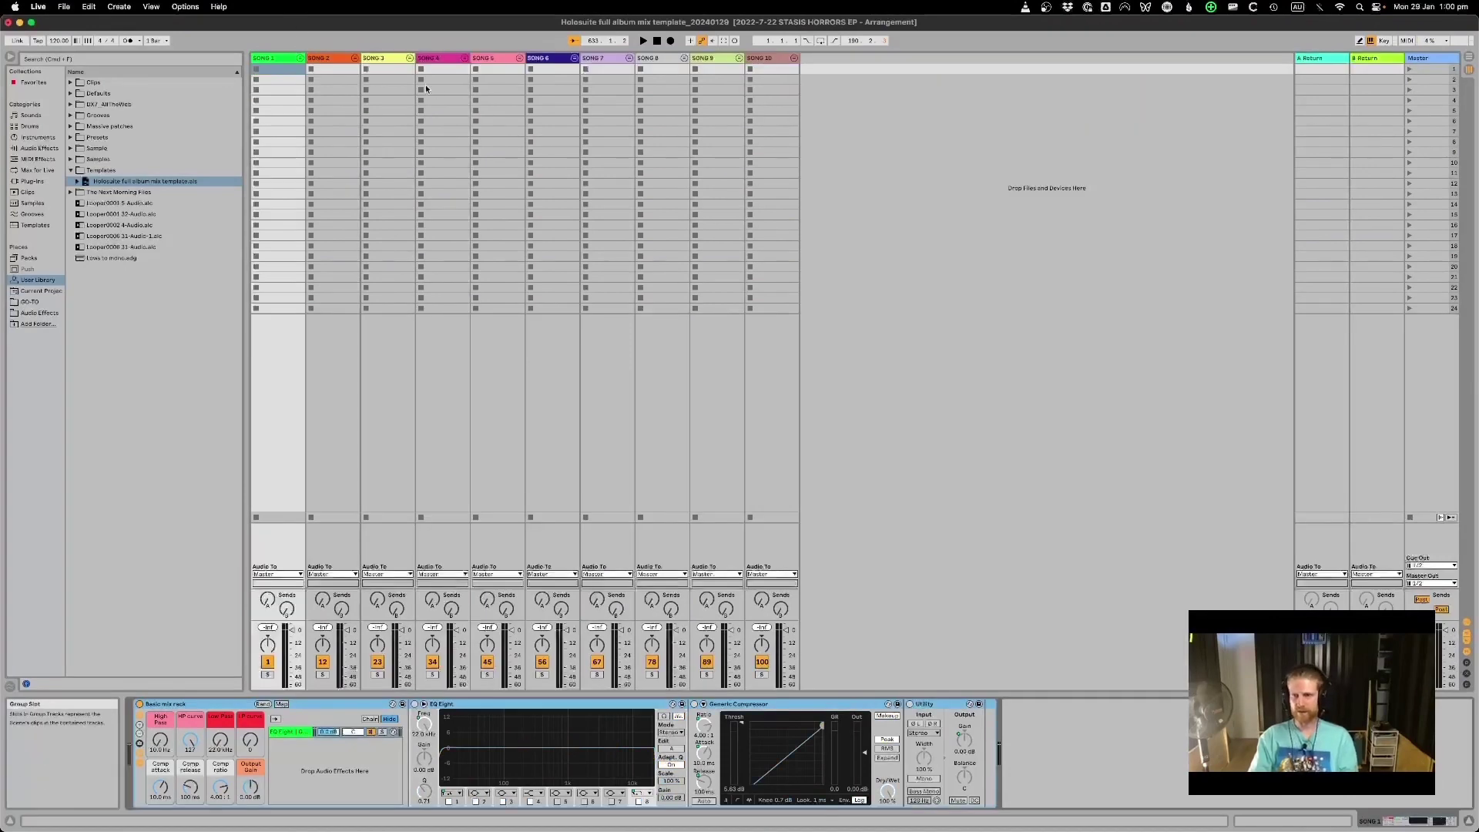
{"action": "key", "text": "Tab"}
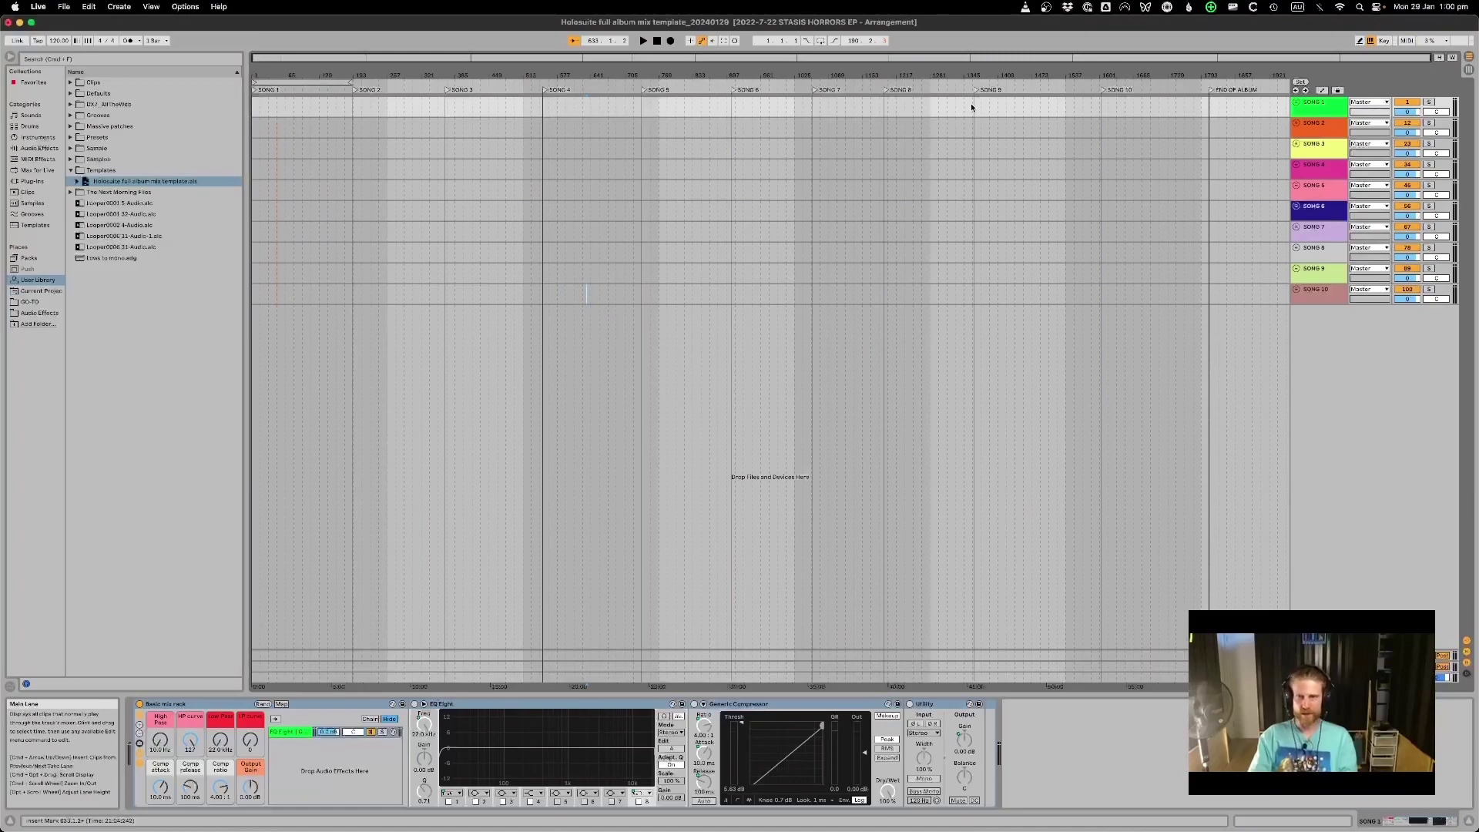
{"action": "left_click", "coordinate": [1297, 102]}
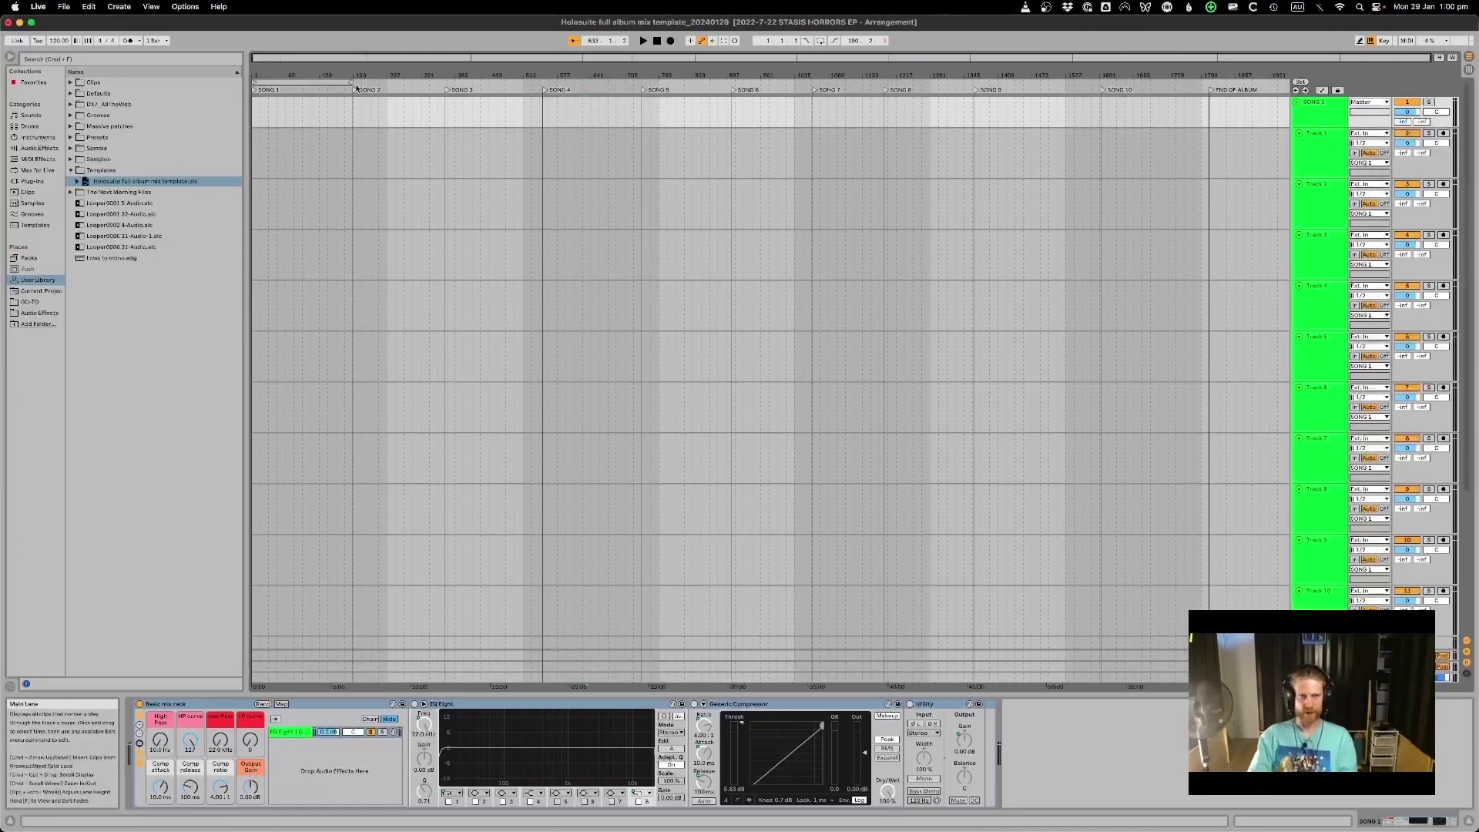
{"action": "left_click", "coordinate": [1296, 101]}
{"action": "key", "text": "Tab"}
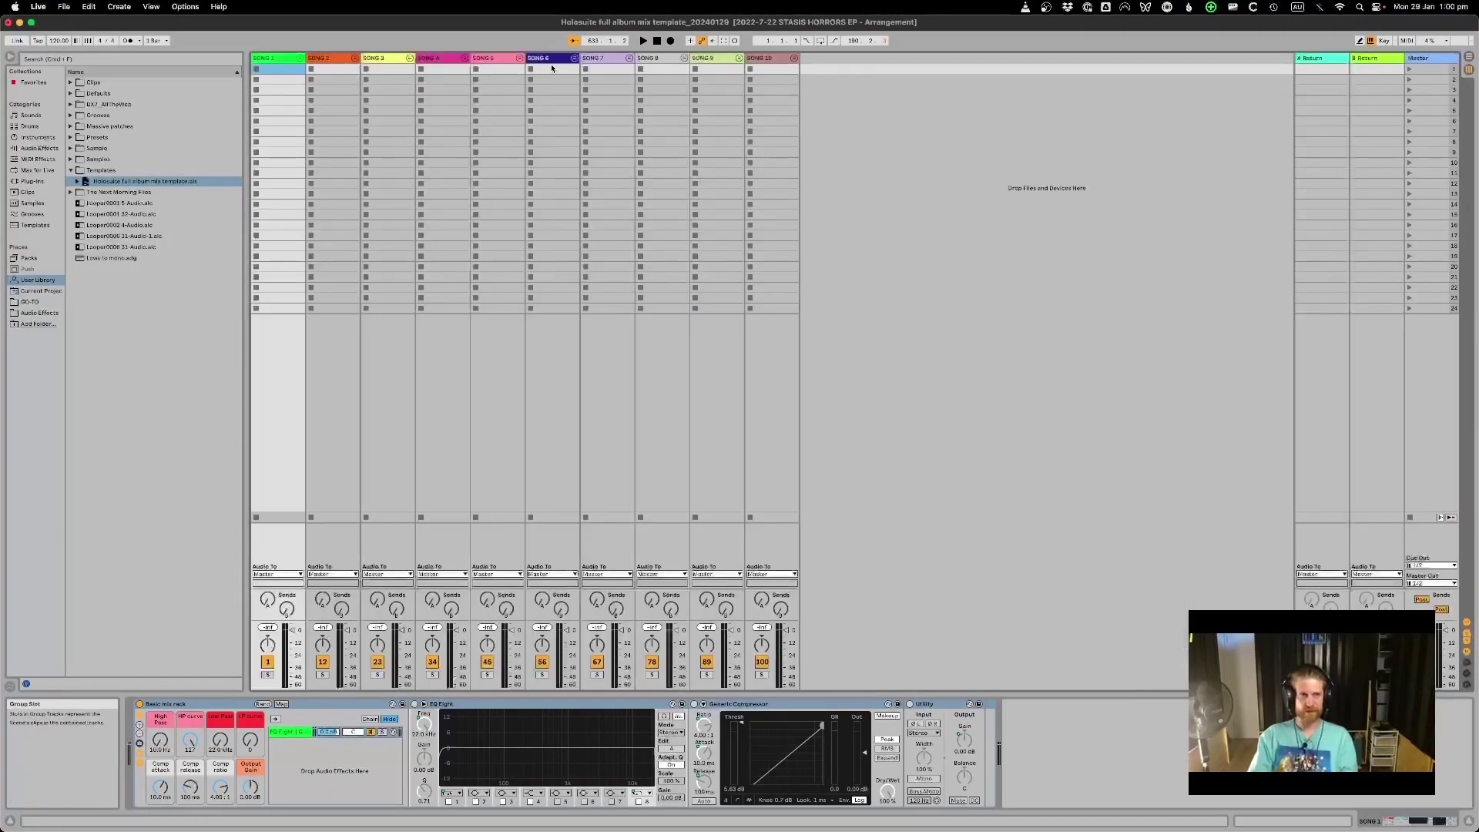
- Move the SONG 1 group so it sits between SONG 3 and SONG 4
{"action": "left_click", "coordinate": [270, 59]}
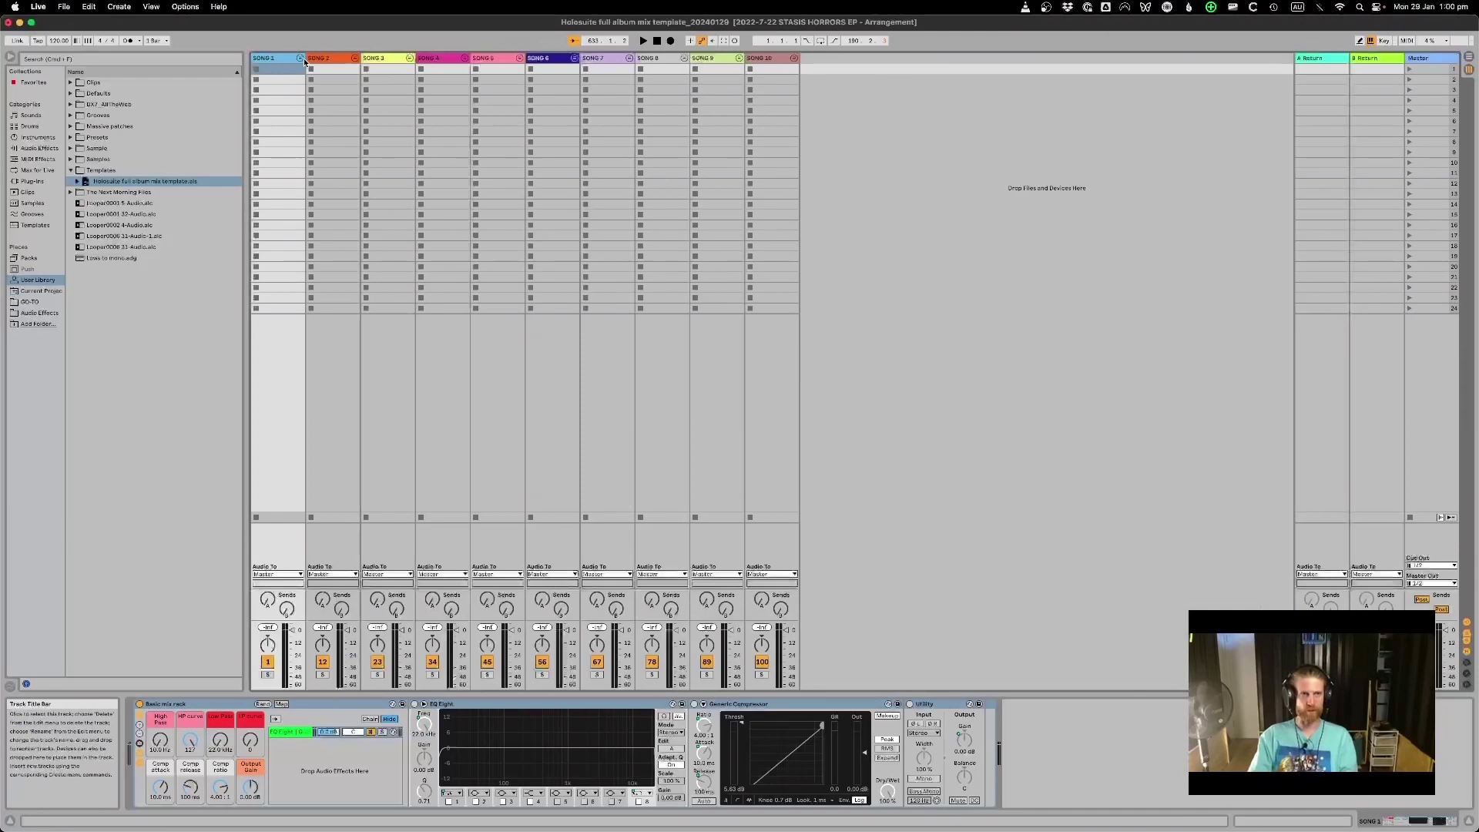
{"action": "left_click_drag", "start_coordinate": [305, 62], "coordinate": [423, 63]}
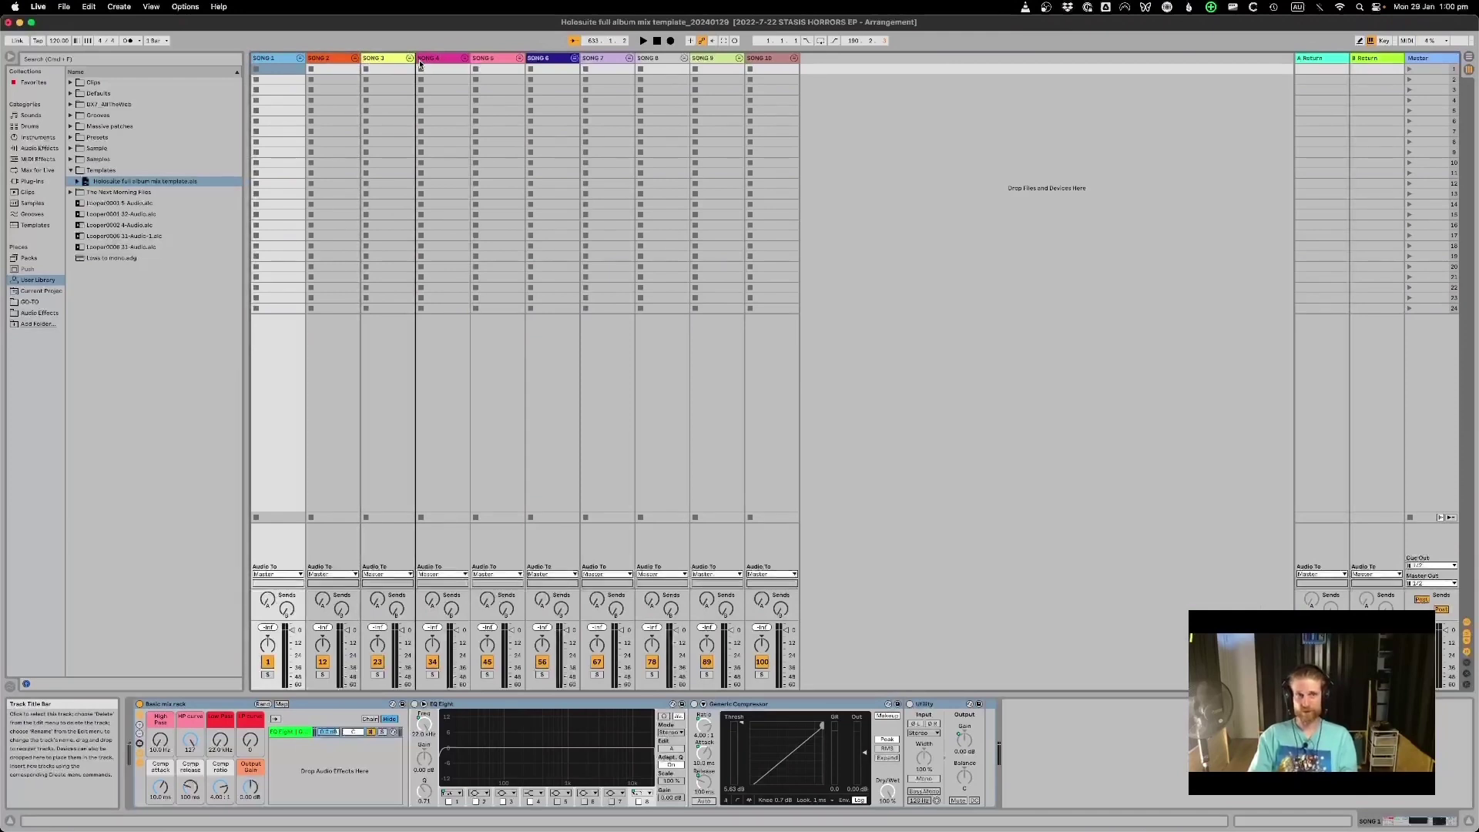
{"action": "left_click_drag", "start_coordinate": [420, 64], "coordinate": [419, 64]}
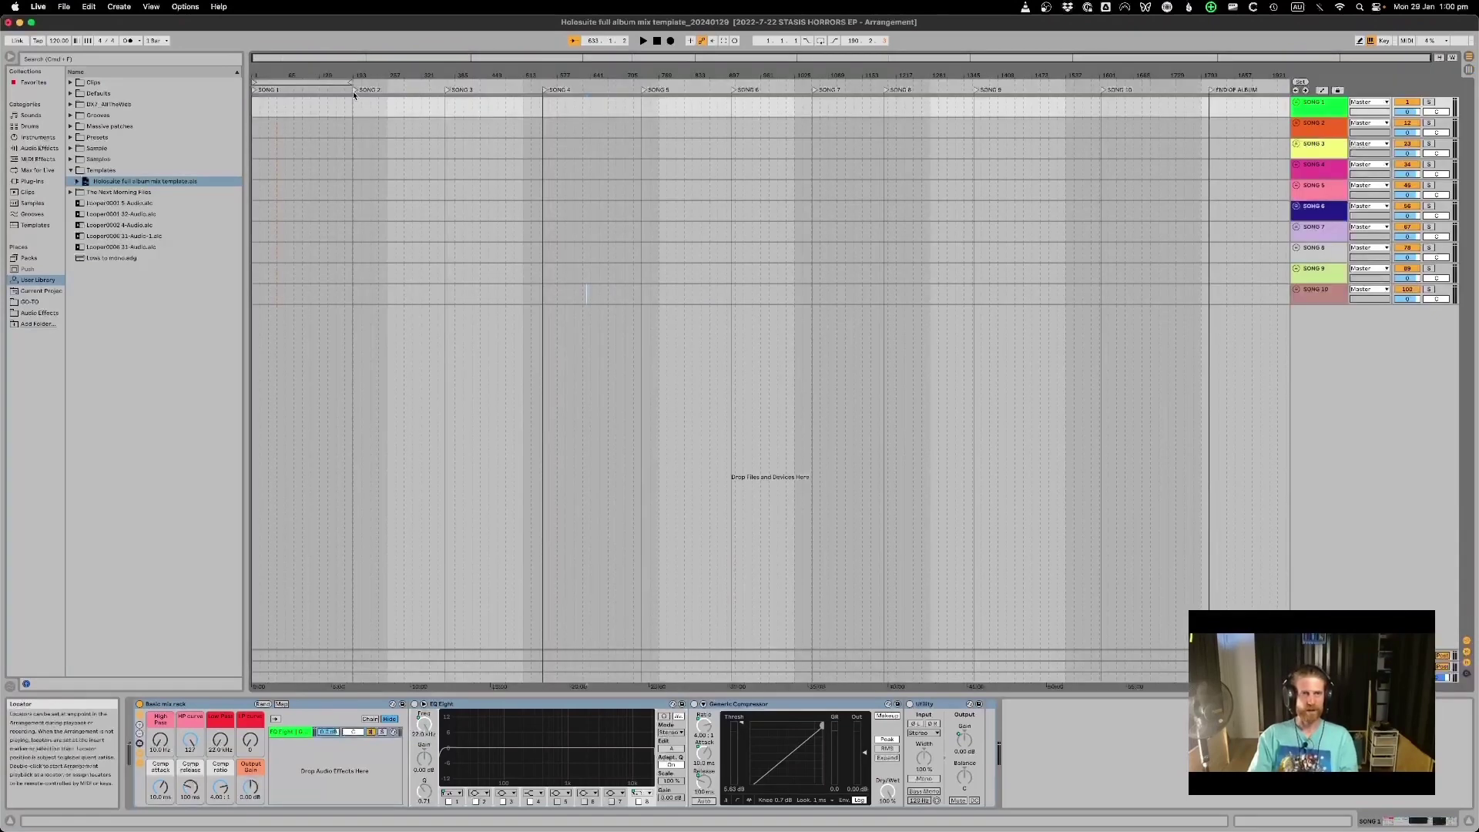
- In Arrangement View, nudge the END OF ALBUM locator slightly earlier
{"action": "key", "text": "Tab"}
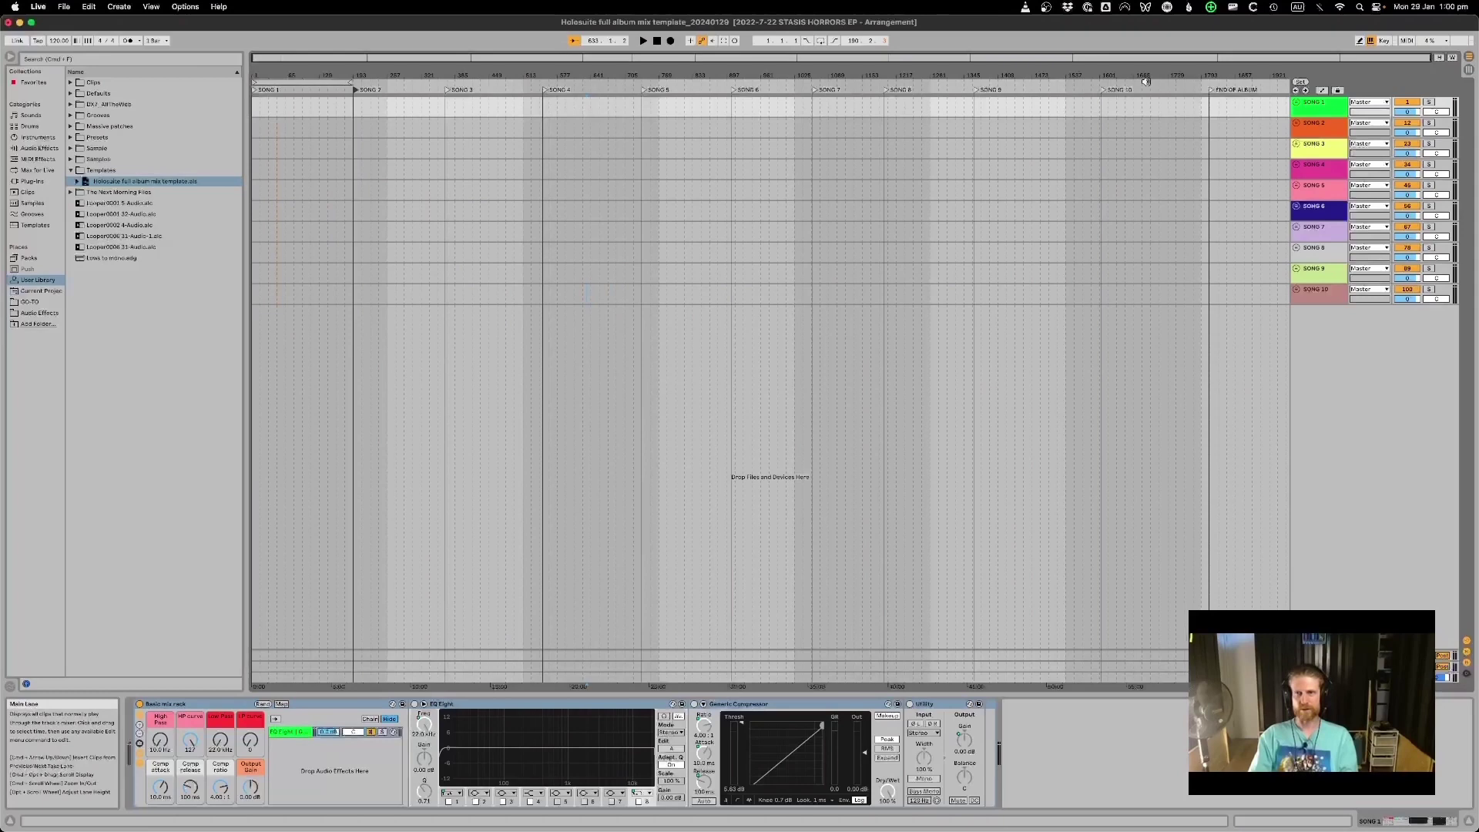
{"action": "left_click_drag", "start_coordinate": [1211, 93], "coordinate": [1207, 93]}
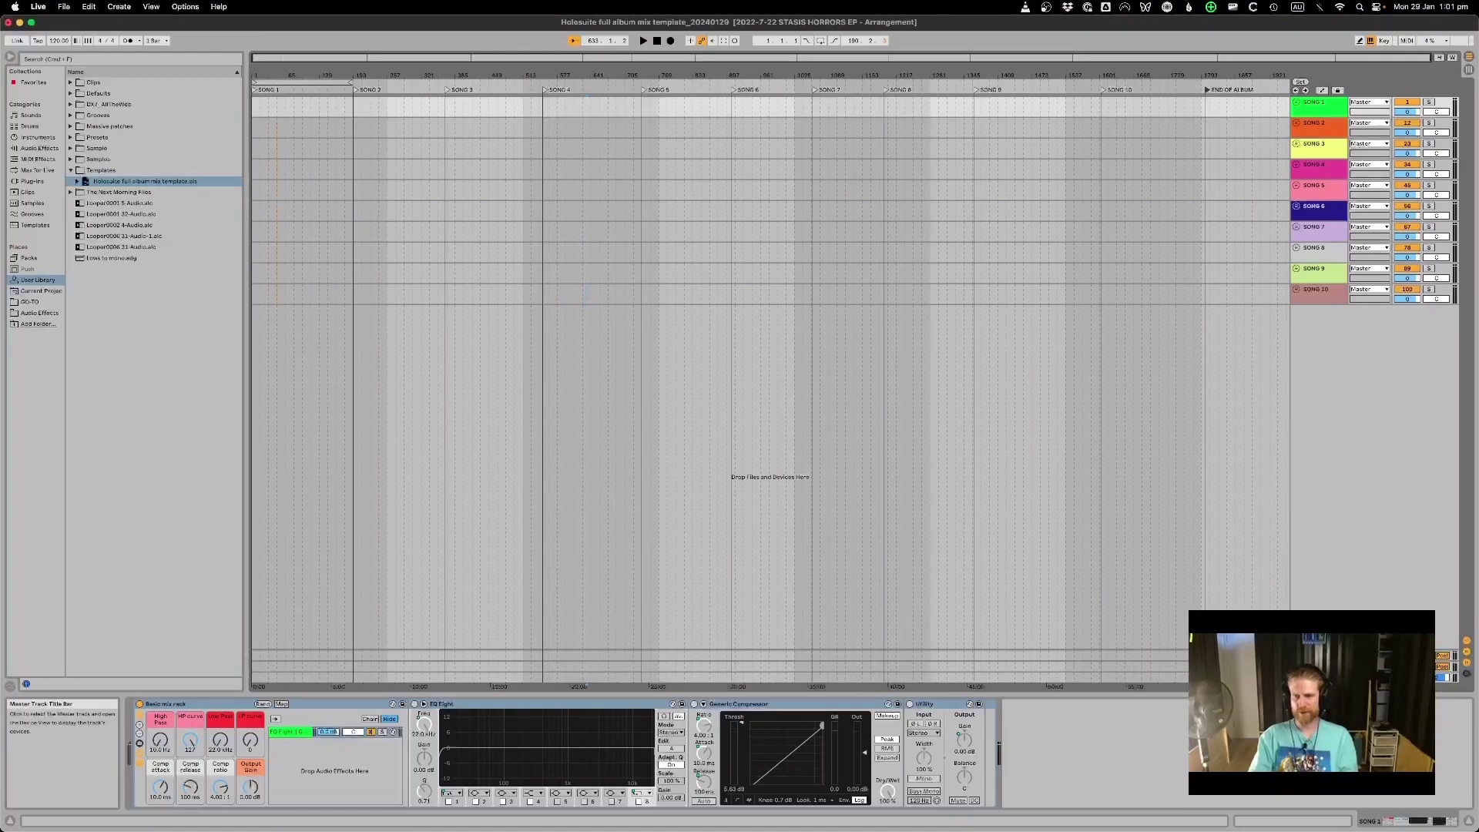
{"action": "left_click", "coordinate": [1310, 656]}
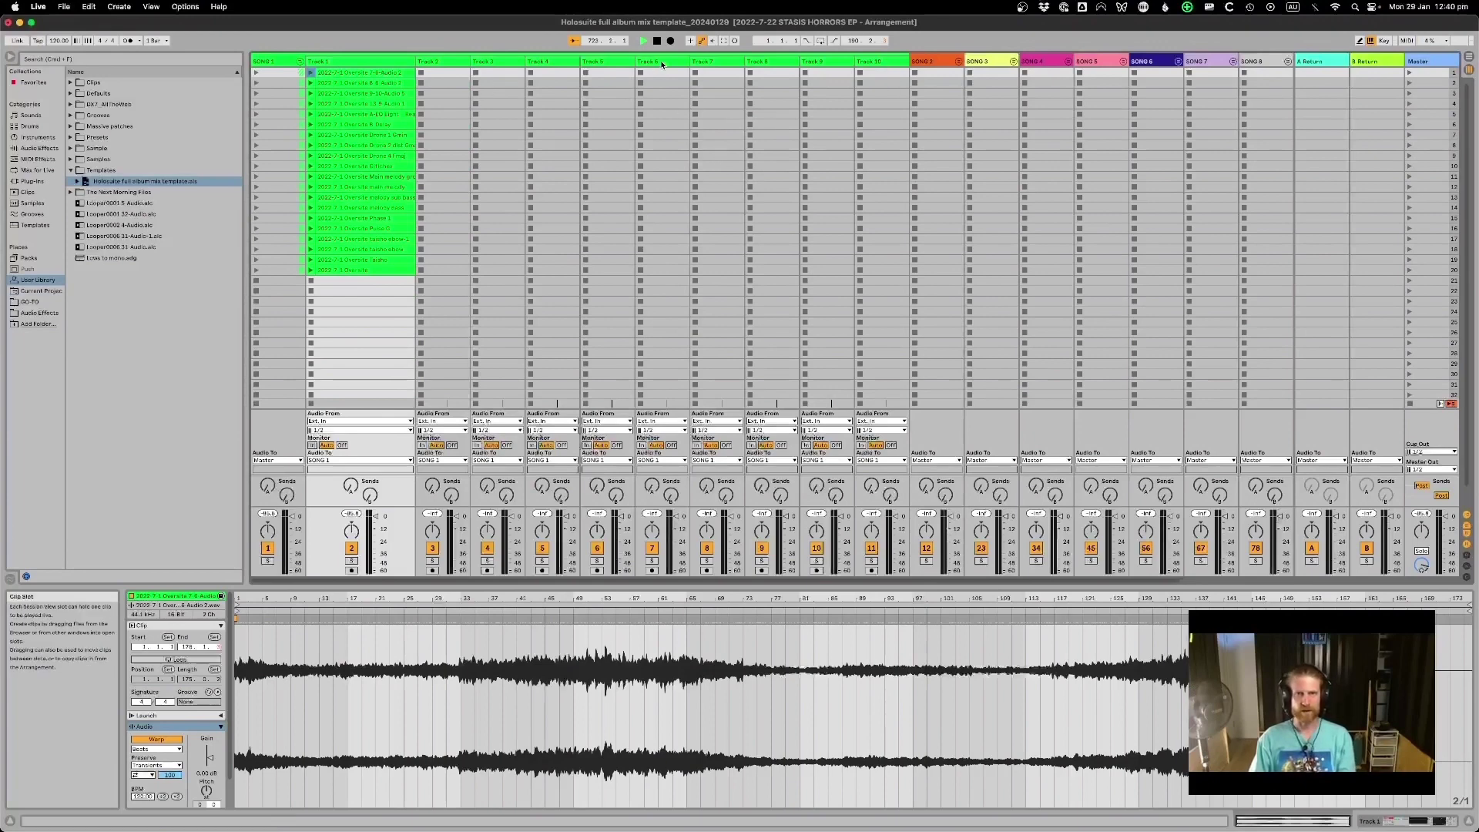
- Select the SONG 1 group's last track and duplicate it with Cmd+D
{"action": "left_click", "coordinate": [892, 64]}
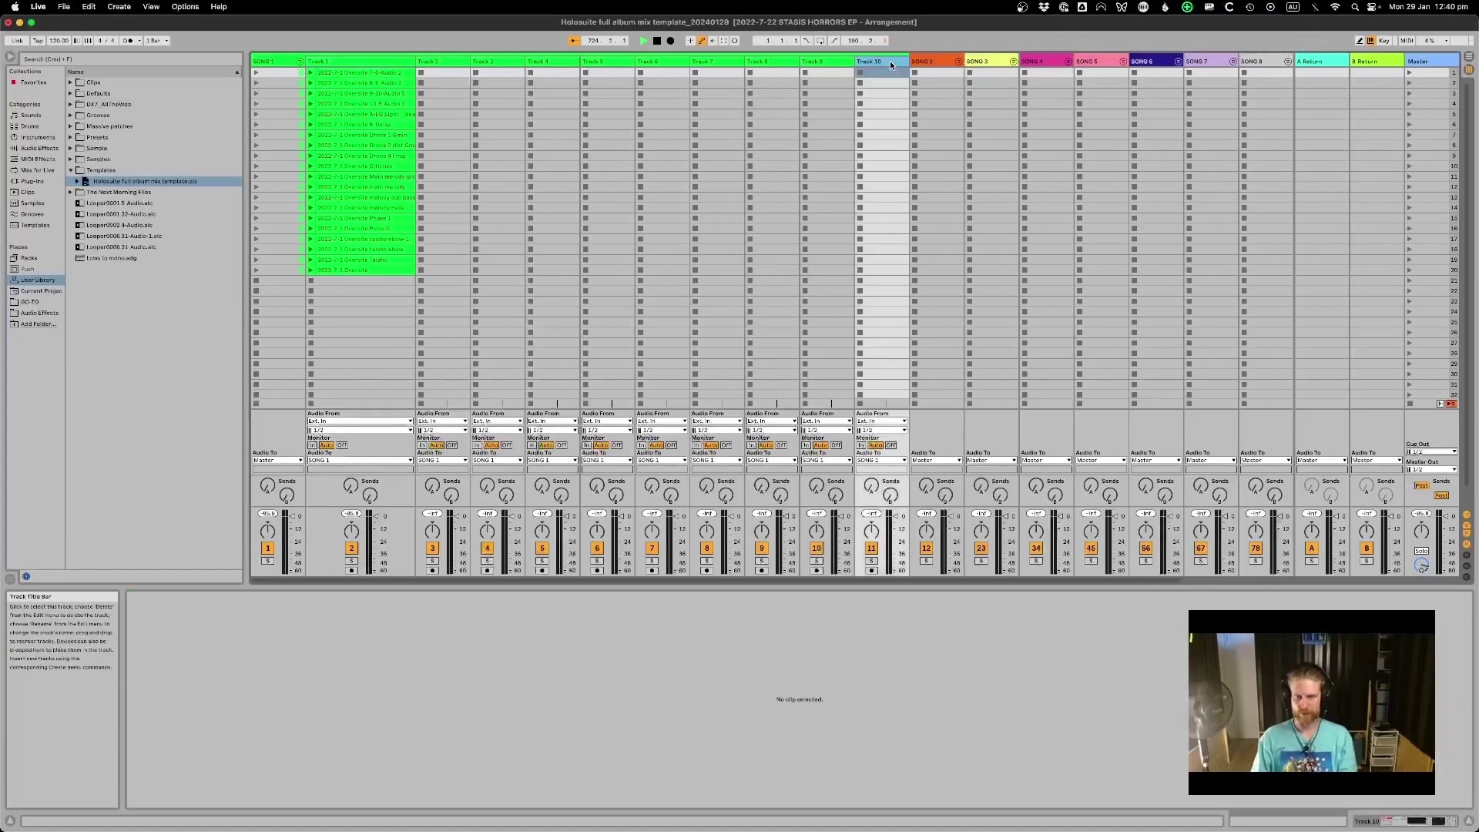
{"action": "key", "text": "super+d"}
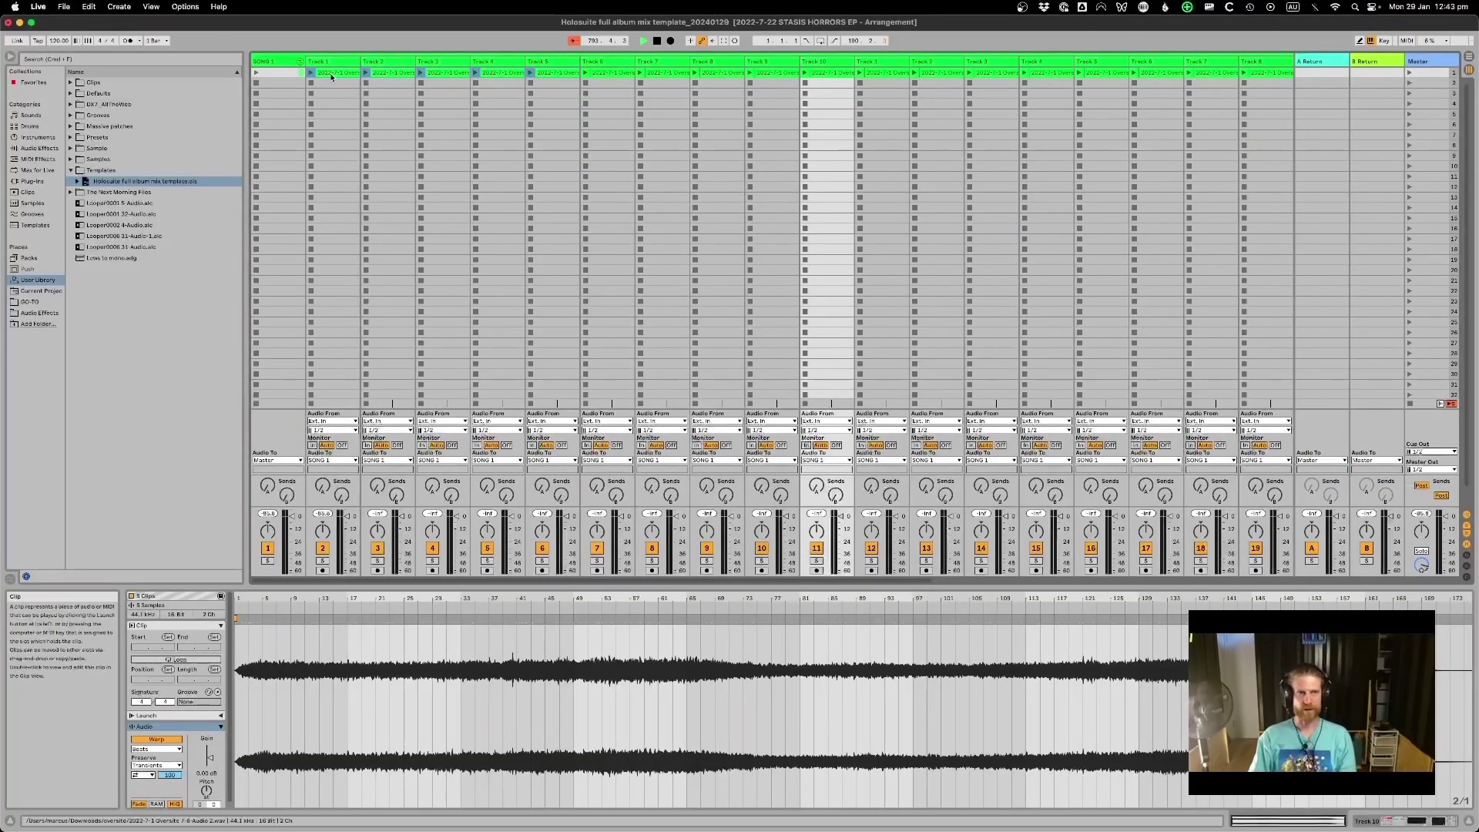
- Select all 20 SONG 1 stem clips and set an arrangement insert point at SONG 1
{"action": "left_click", "coordinate": [336, 75]}
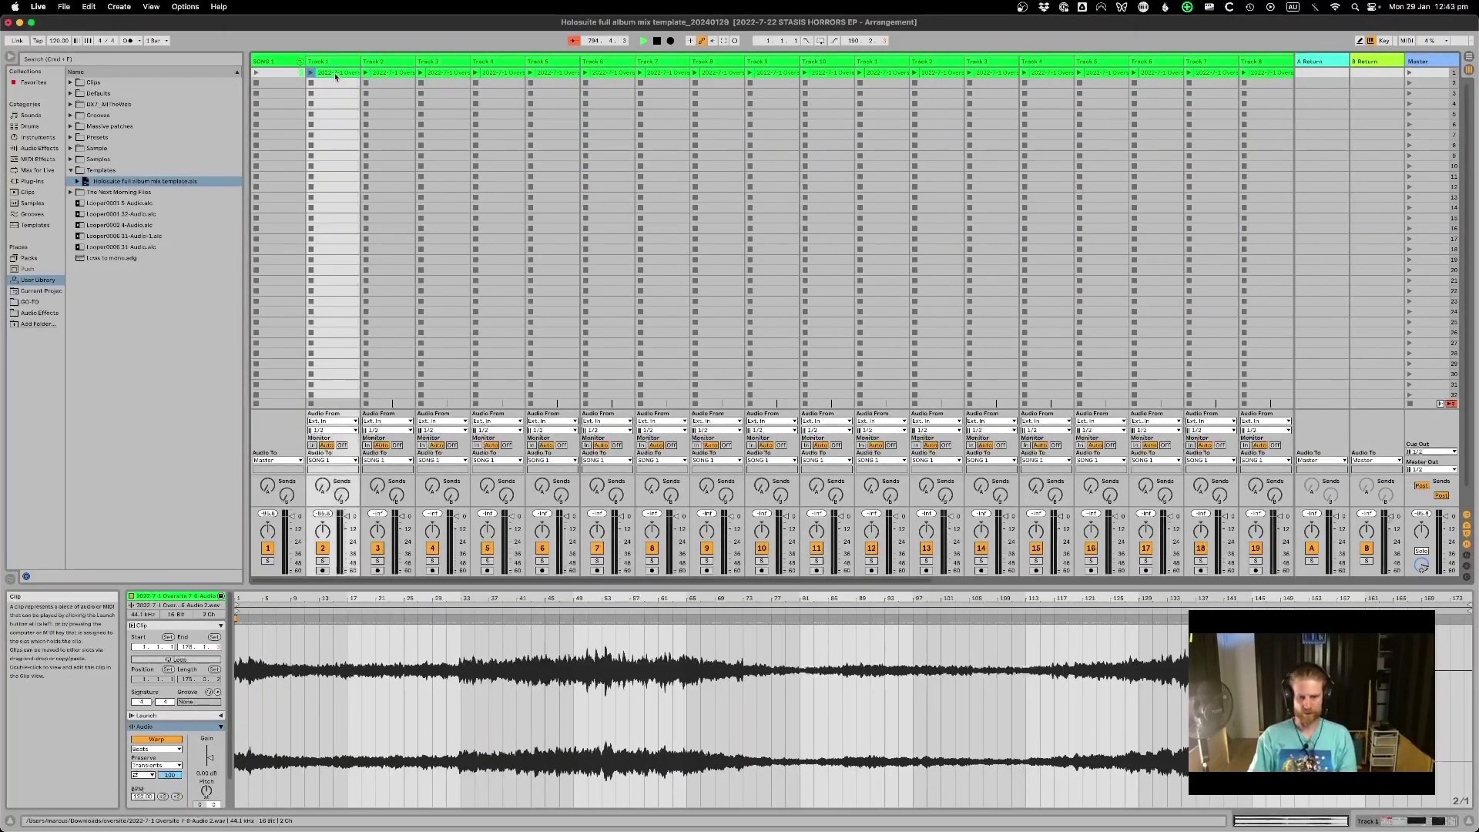
{"action": "key", "text": "shift+Right"}
{"action": "key", "text": "shift+Right"}
{"action": "key", "text": "shift+Right"}
{"action": "key", "text": "shift+Right"}
{"action": "key", "text": "shift+Right"}
{"action": "key", "text": "shift+Right"}
{"action": "key", "text": "shift+Right"}
{"action": "key", "text": "shift+Right"}
{"action": "key", "text": "shift+Right"}
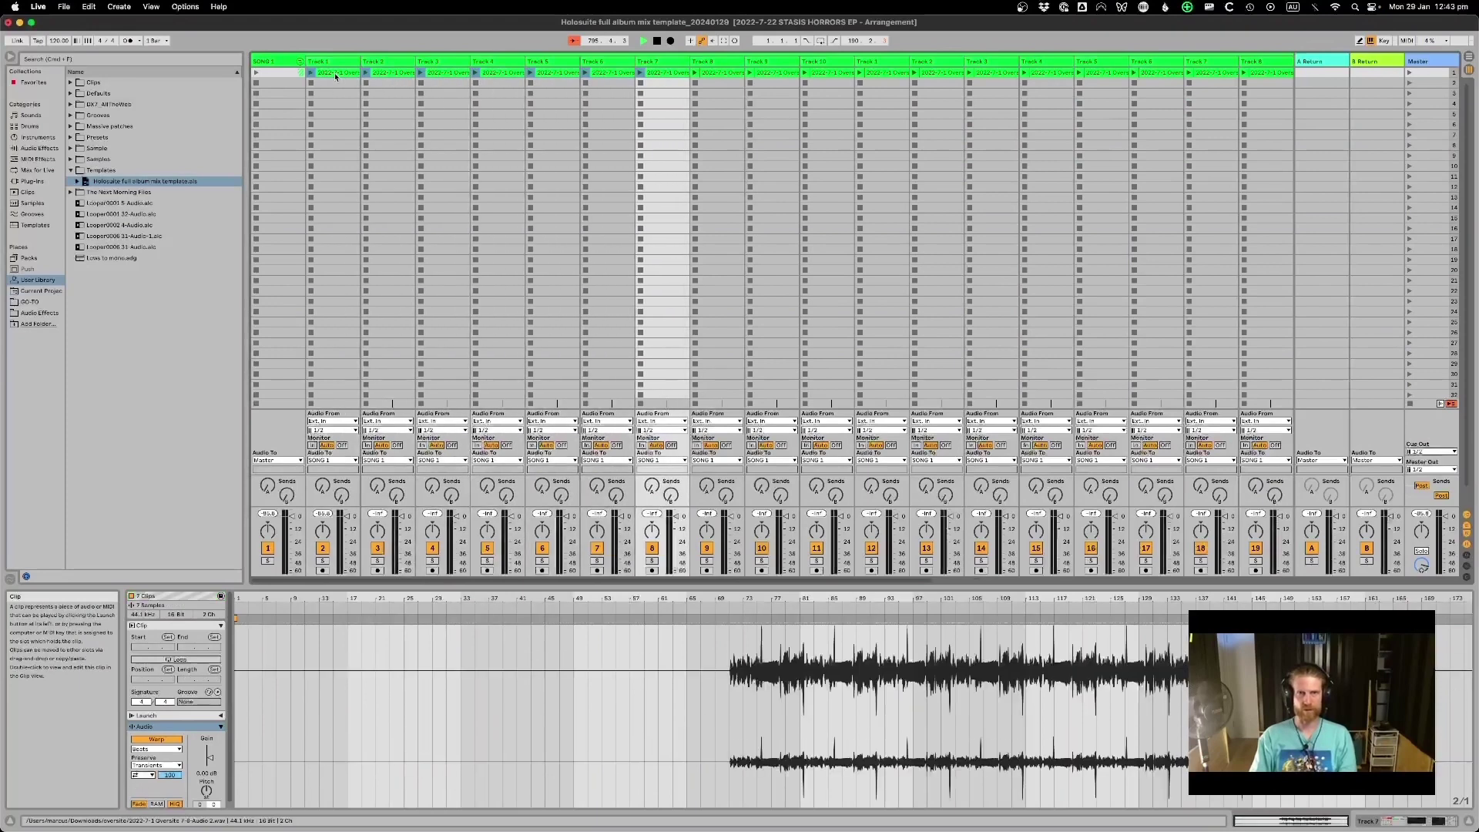
{"action": "key", "text": "shift+Right"}
{"action": "key", "text": "shift+Right"}
{"action": "key", "text": "shift+Right"}
{"action": "key", "text": "shift+Right"}
{"action": "key", "text": "shift+Right"}
{"action": "key", "text": "shift+Right"}
{"action": "key", "text": "shift+Right"}
{"action": "key", "text": "shift+Right"}
{"action": "key", "text": "shift+Right"}
{"action": "key", "text": "shift+Right"}
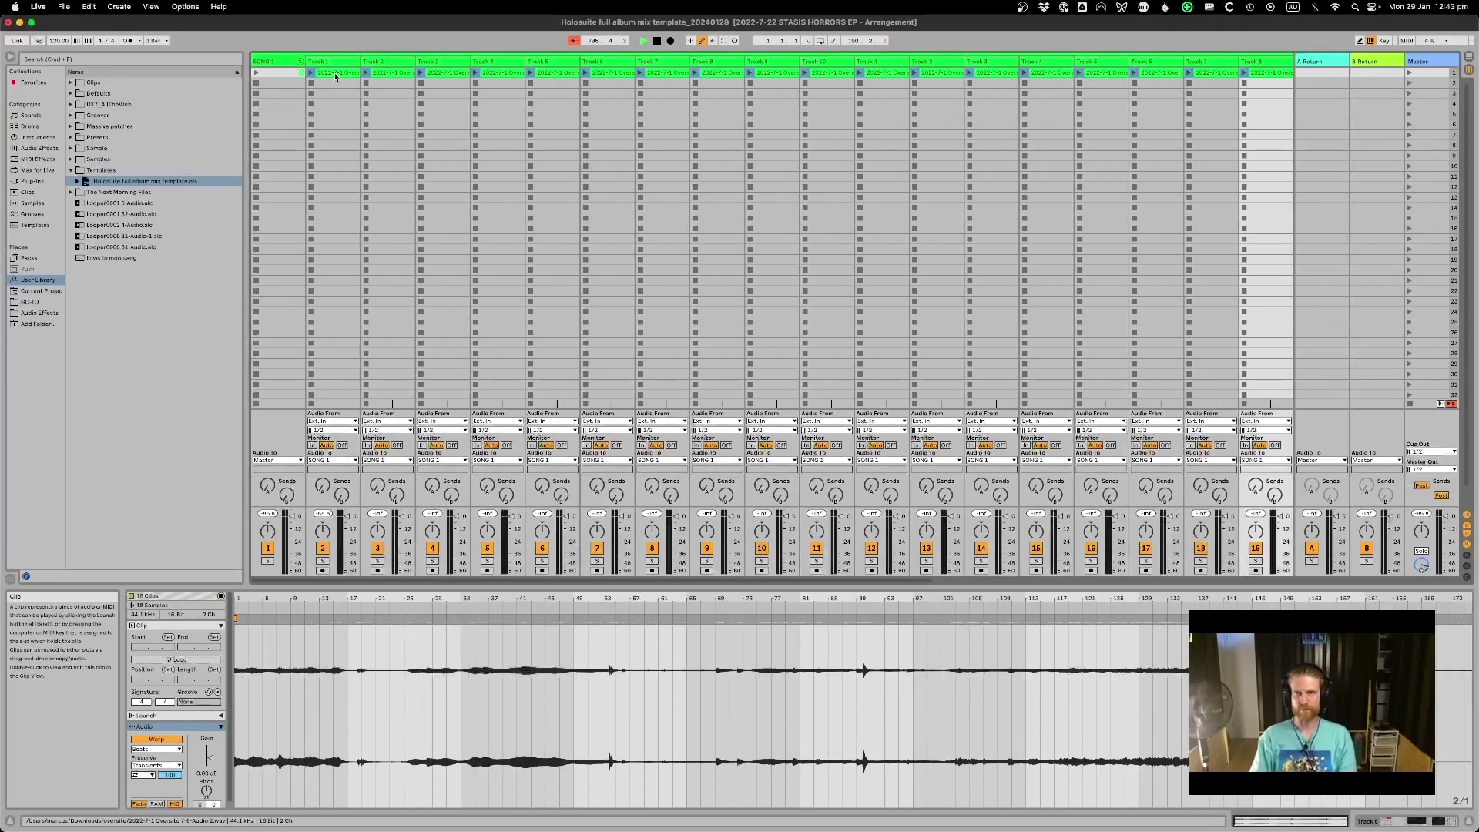
{"action": "key", "text": "Tab"}
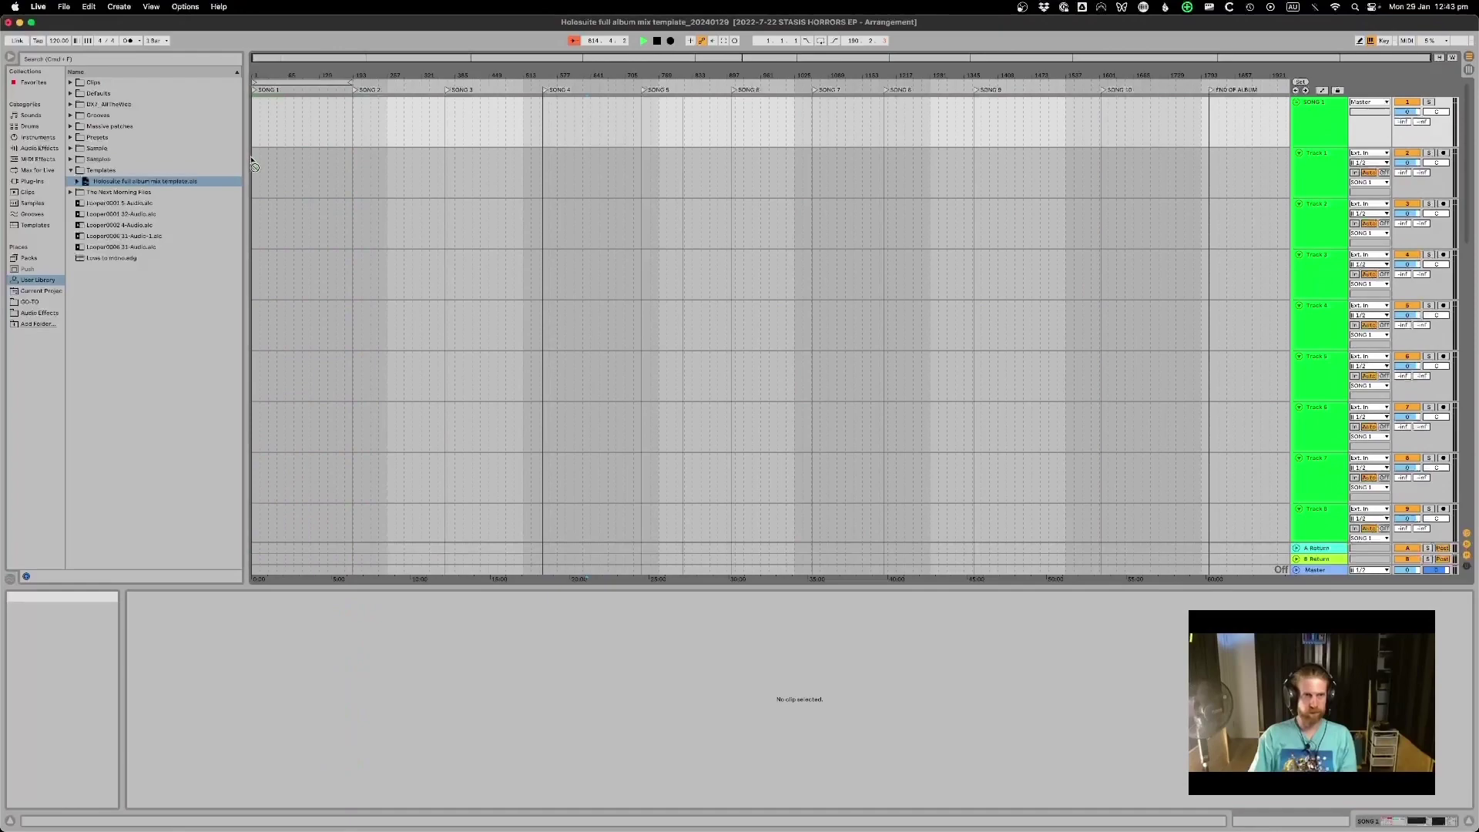
{"action": "left_click", "coordinate": [419, 403]}
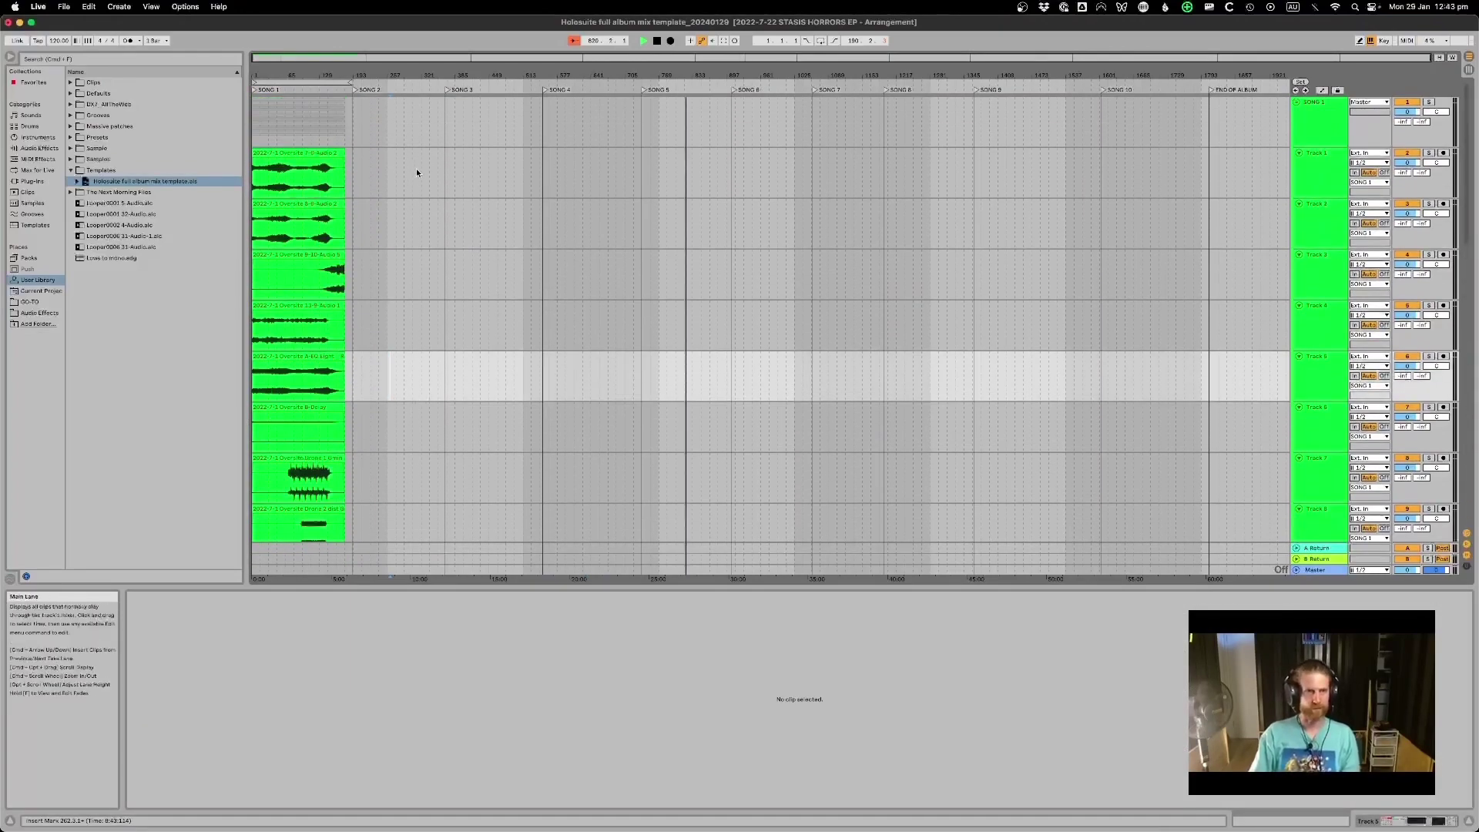
- Fold the SONG 1 group and set the insert point near the SONG 2 locator
{"action": "key", "text": "Tab"}
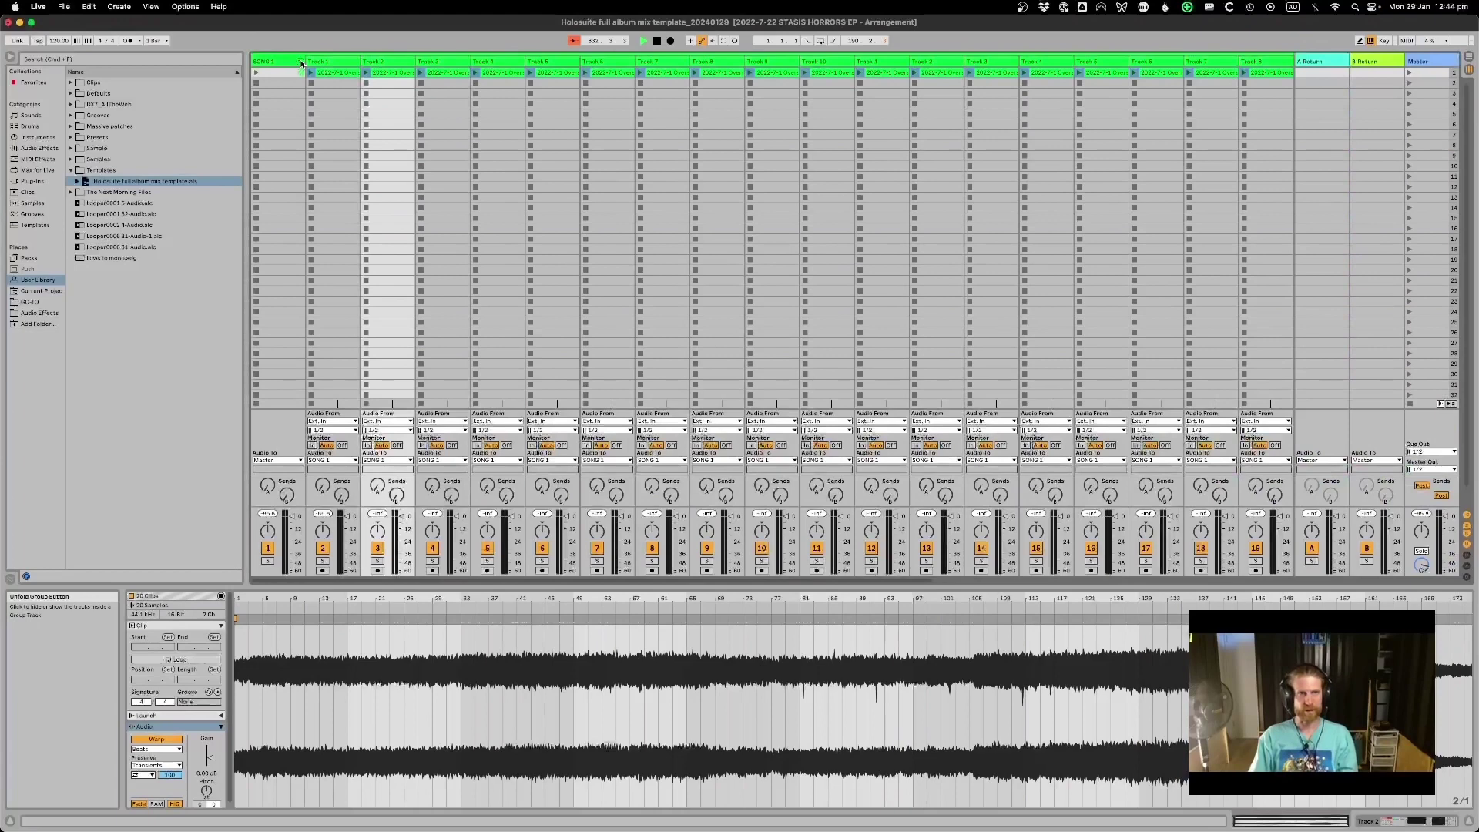
{"action": "left_click", "coordinate": [300, 61]}
{"action": "key", "text": "Tab"}
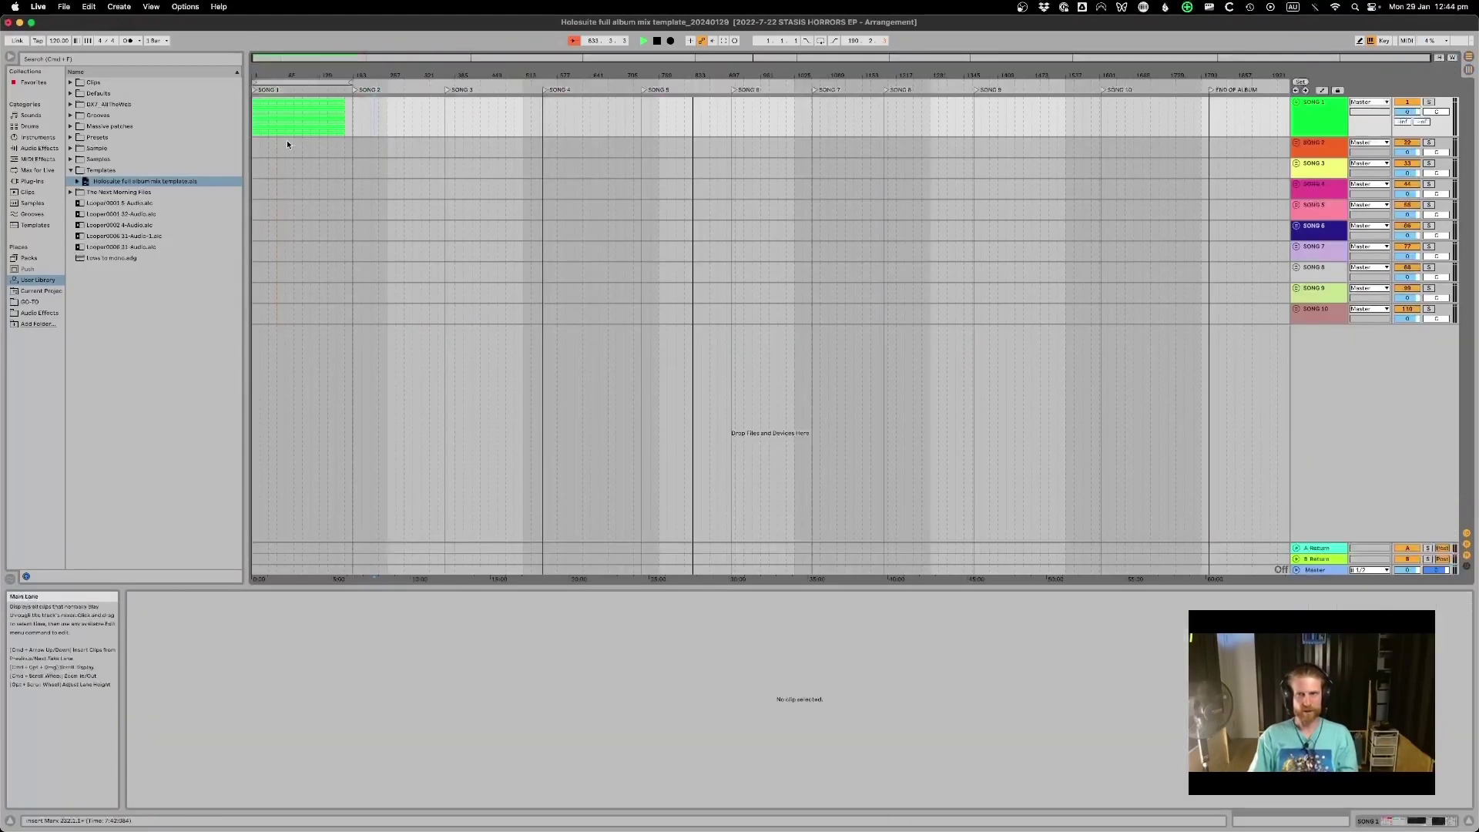
{"action": "key", "text": "Tab"}
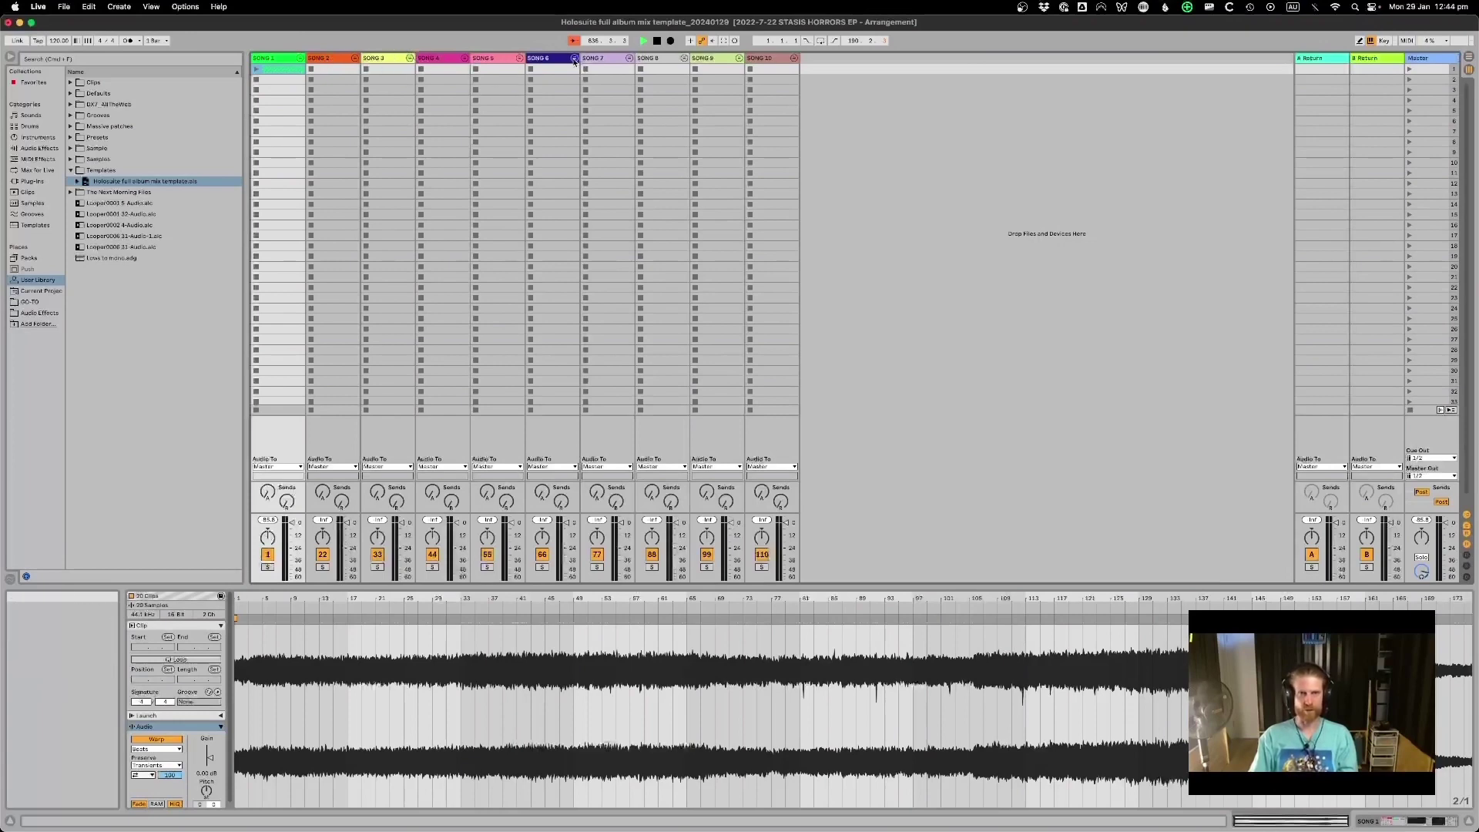
{"action": "key", "text": "Tab"}
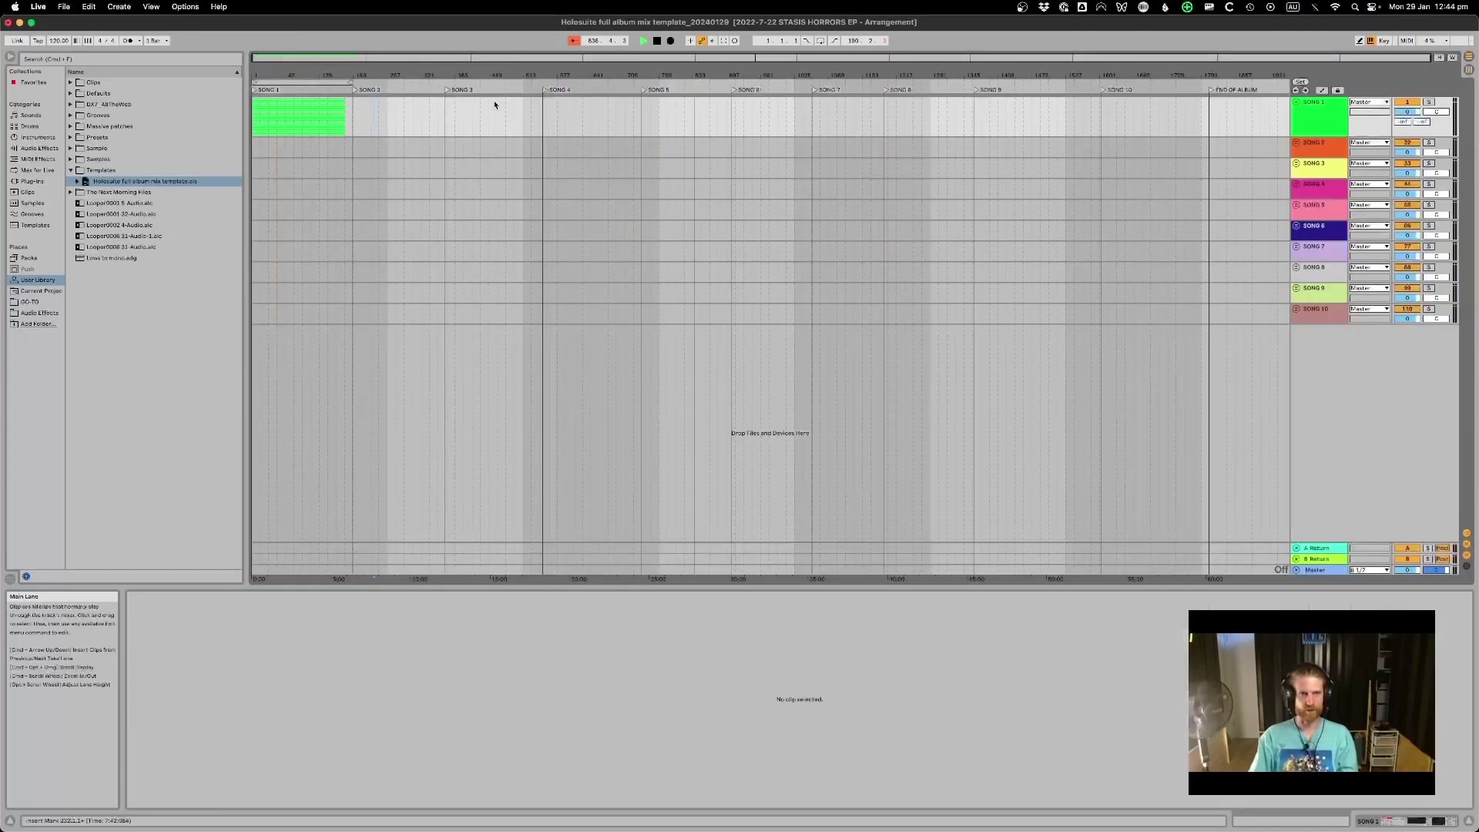
{"action": "left_click", "coordinate": [352, 105]}
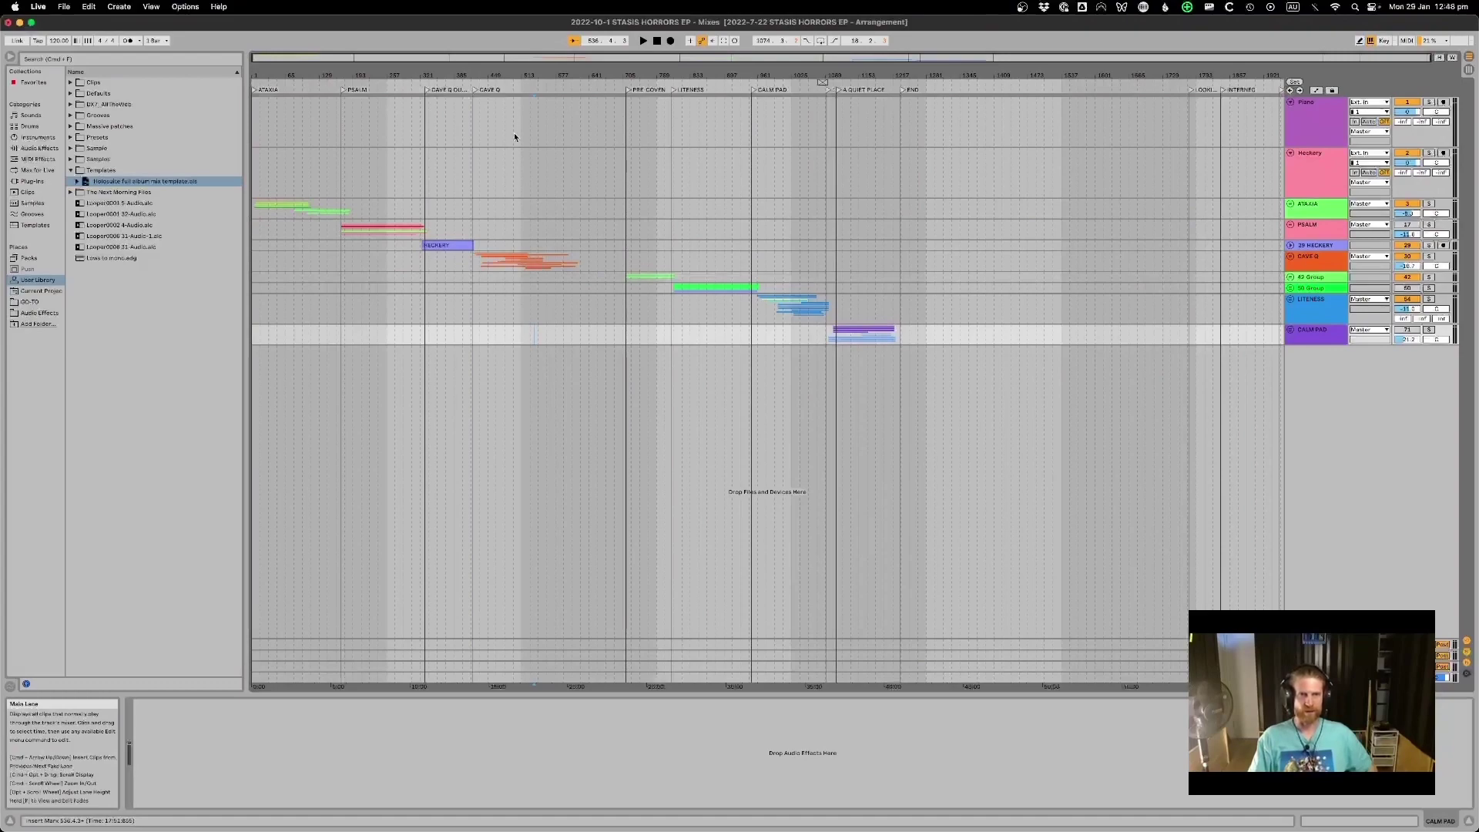
- Expand and collapse the CAVE Q group, then switch the EP set to Session View
{"action": "left_click", "coordinate": [1291, 256]}
{"action": "scroll", "coordinate": [908, 496], "scroll_direction": "down", "scroll_amount": 2}
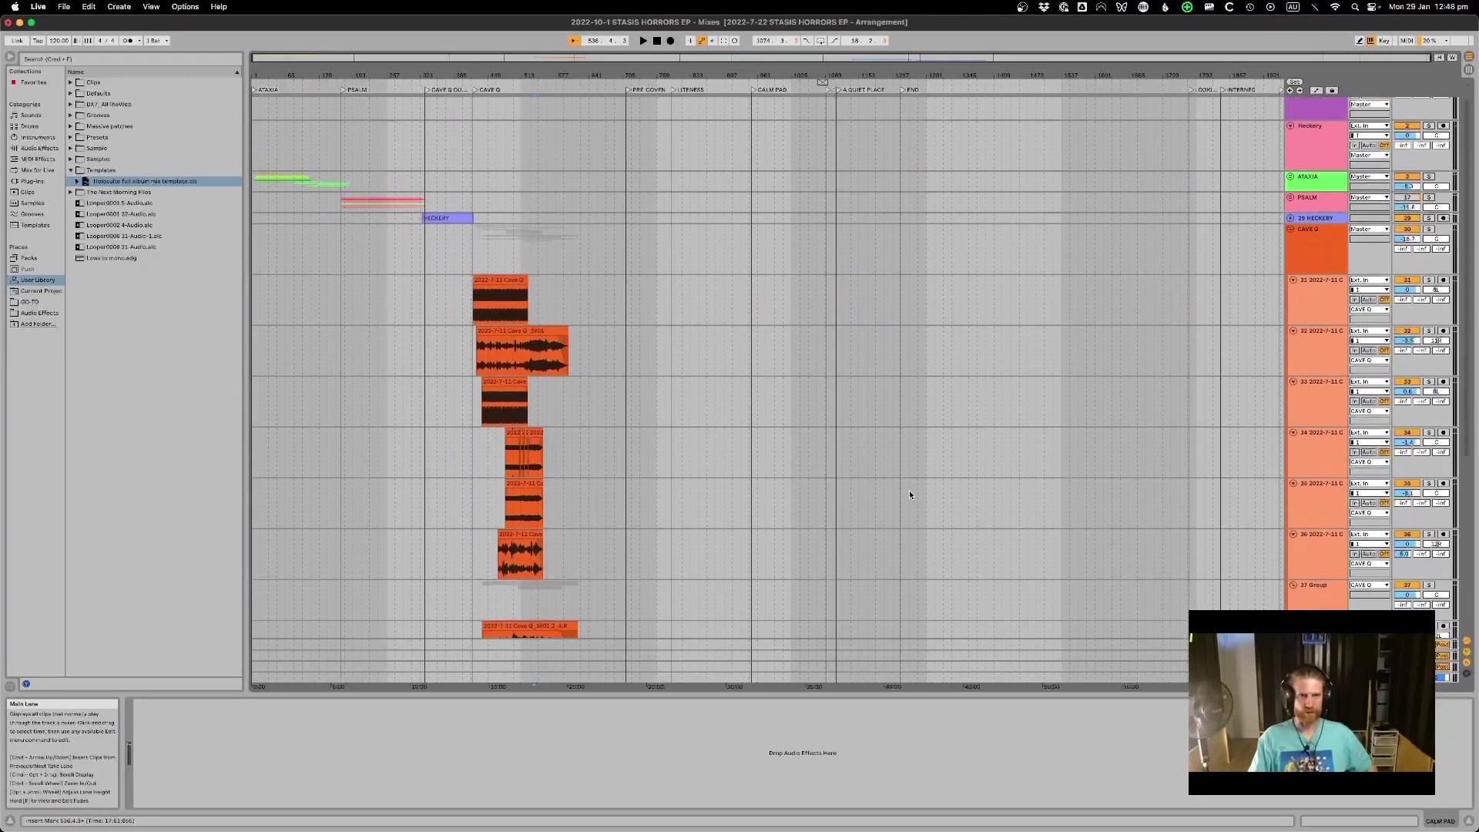
{"action": "scroll", "coordinate": [908, 495], "scroll_direction": "up", "scroll_amount": 2}
{"action": "left_click", "coordinate": [1292, 258]}
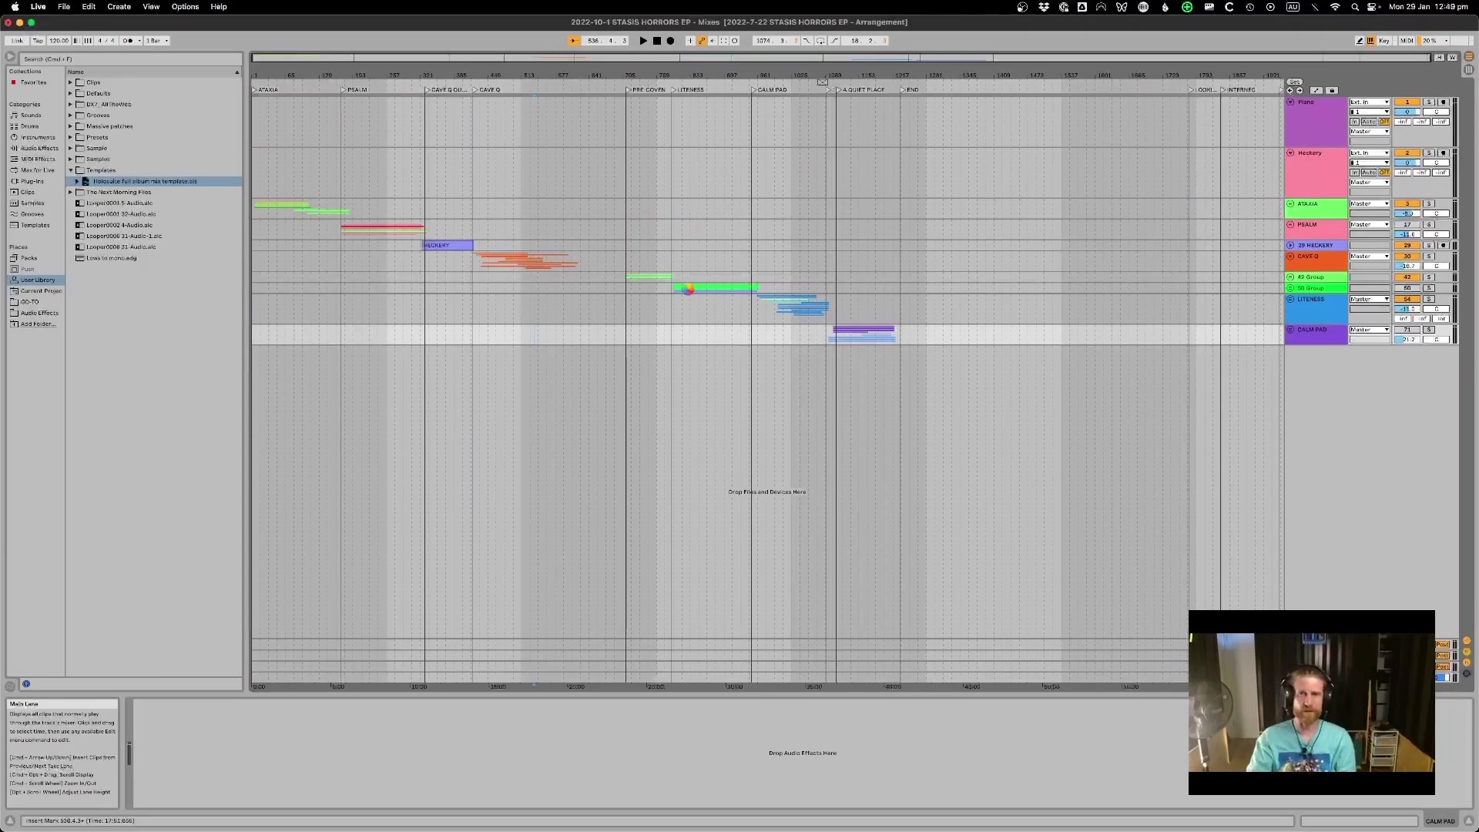
{"action": "key", "text": "Tab"}
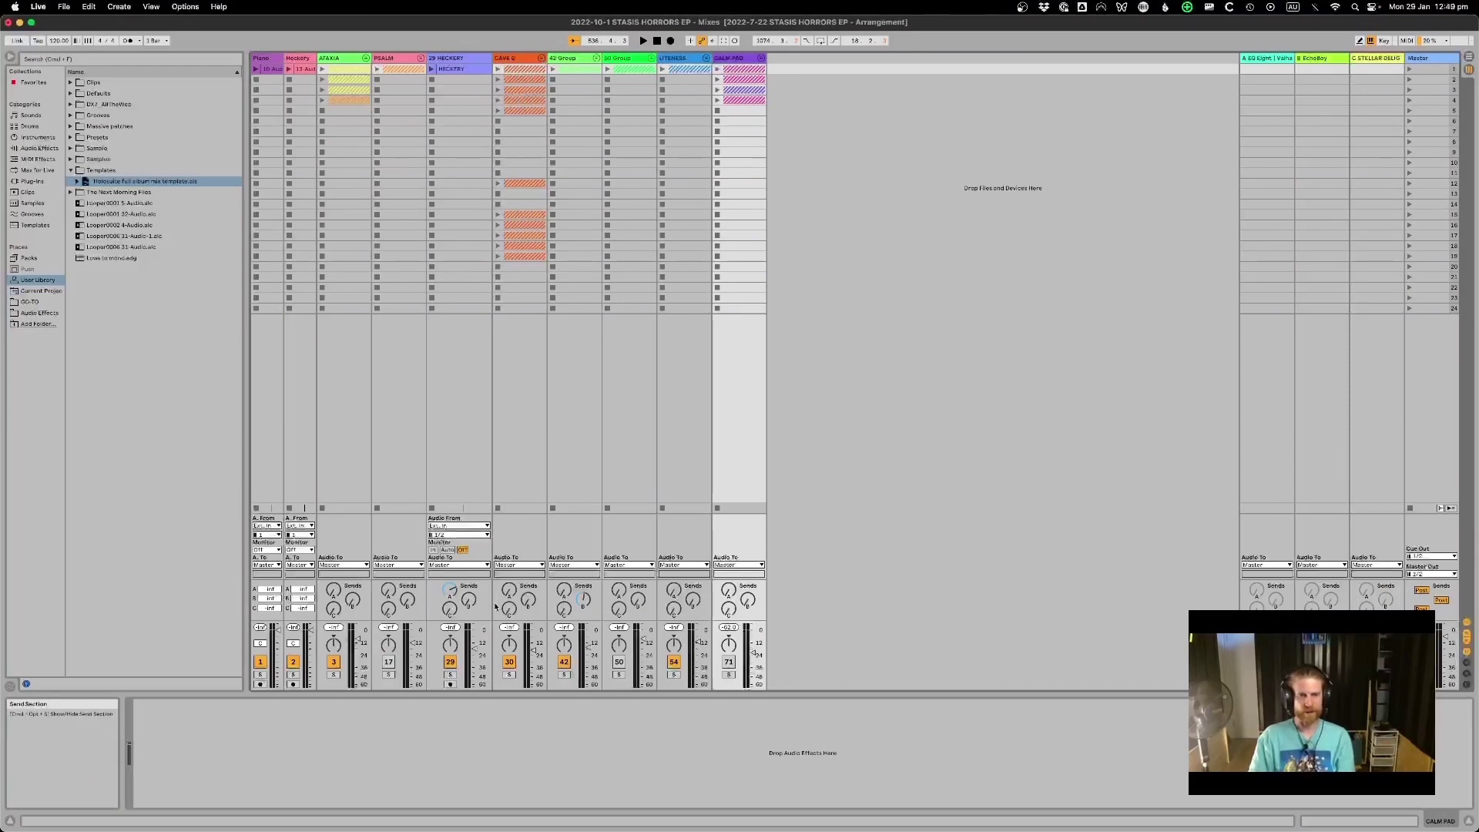
- Deactivate tracks 29 and 42, check the ATAXIA group's tracks, then return to Arrangement View
{"action": "left_click", "coordinate": [450, 662]}
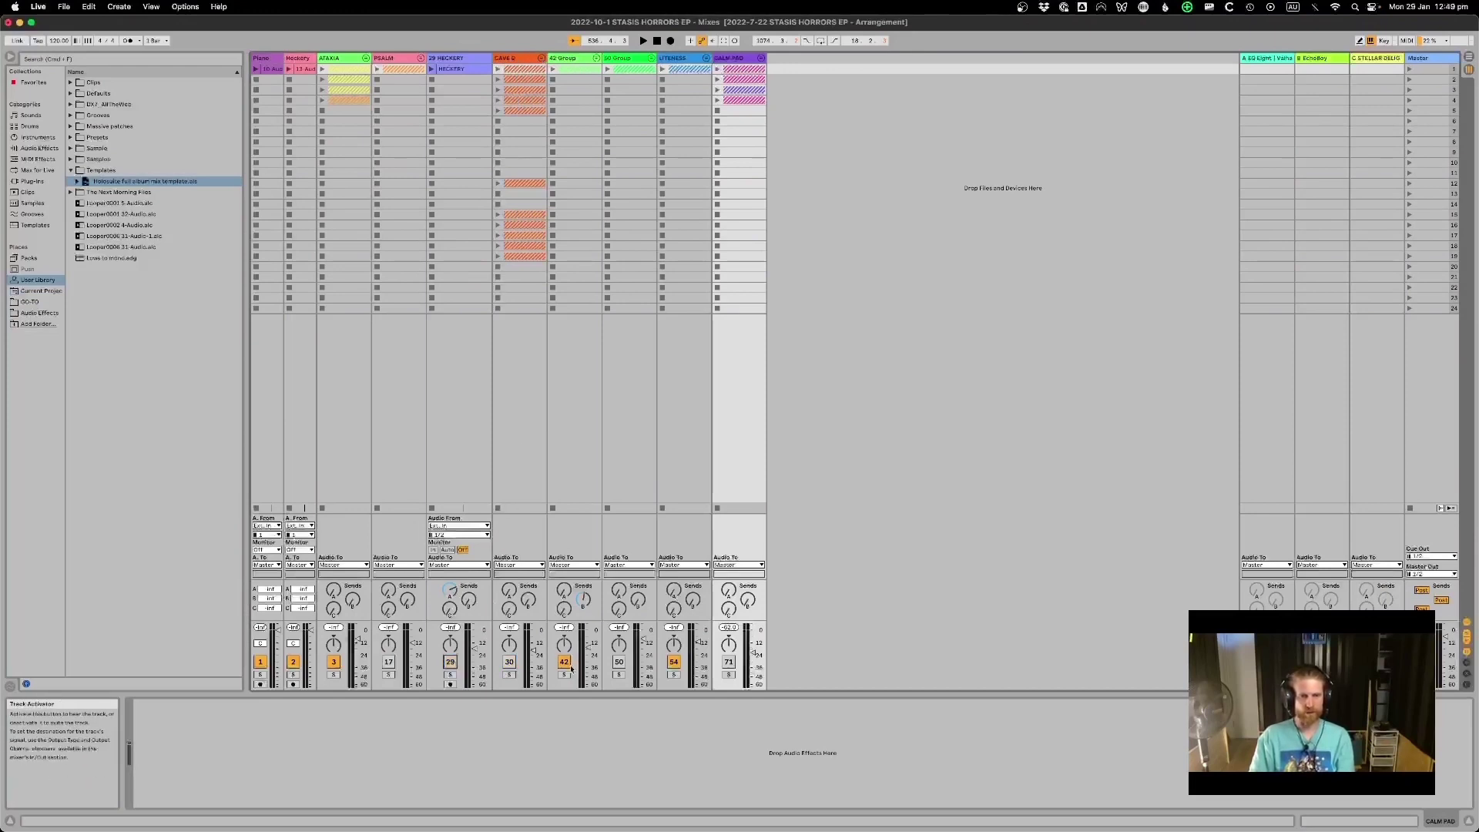
{"action": "left_click", "coordinate": [563, 662]}
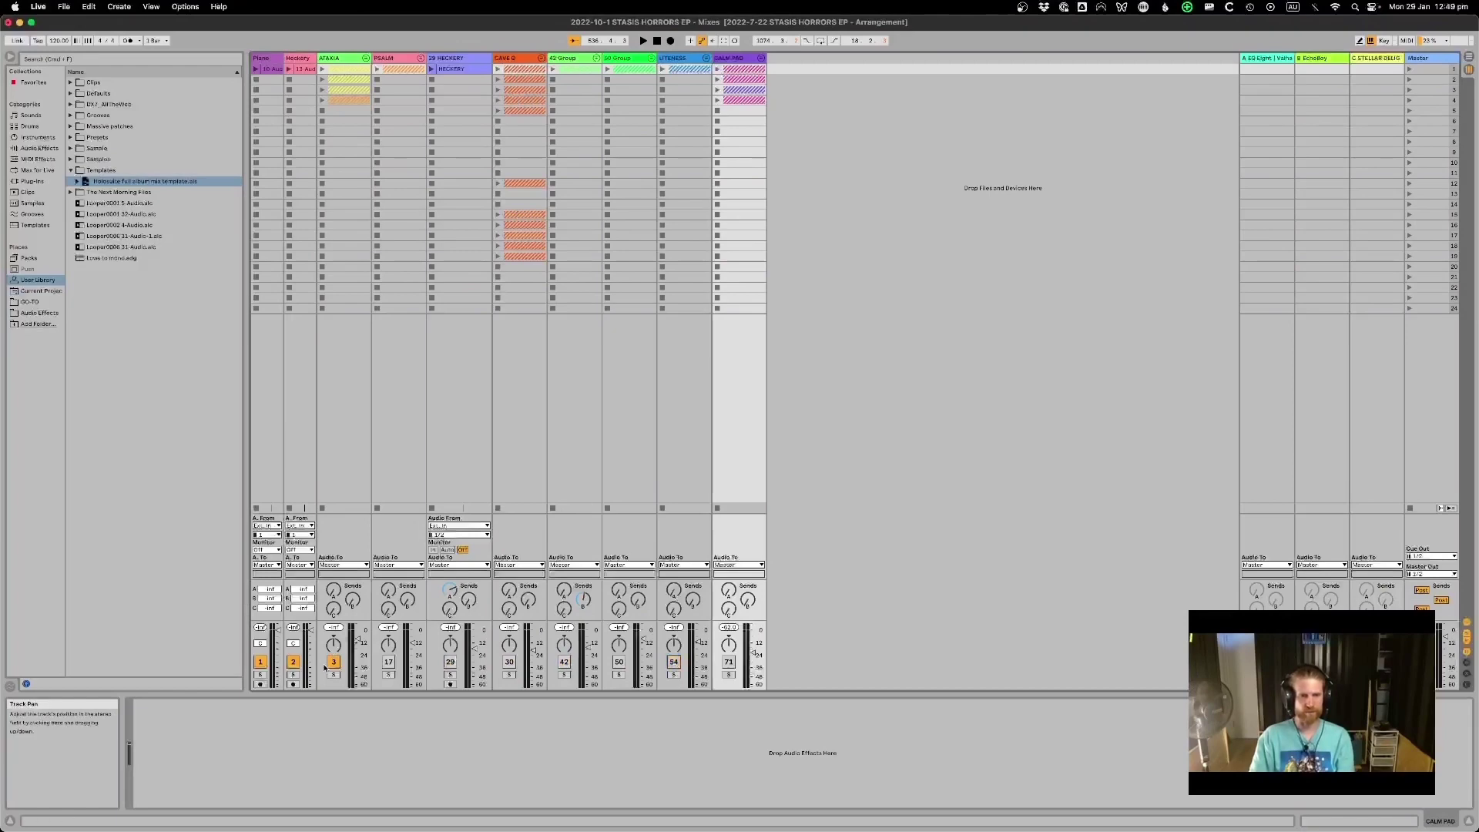
{"action": "left_click", "coordinate": [354, 58]}
{"action": "left_click", "coordinate": [366, 58]}
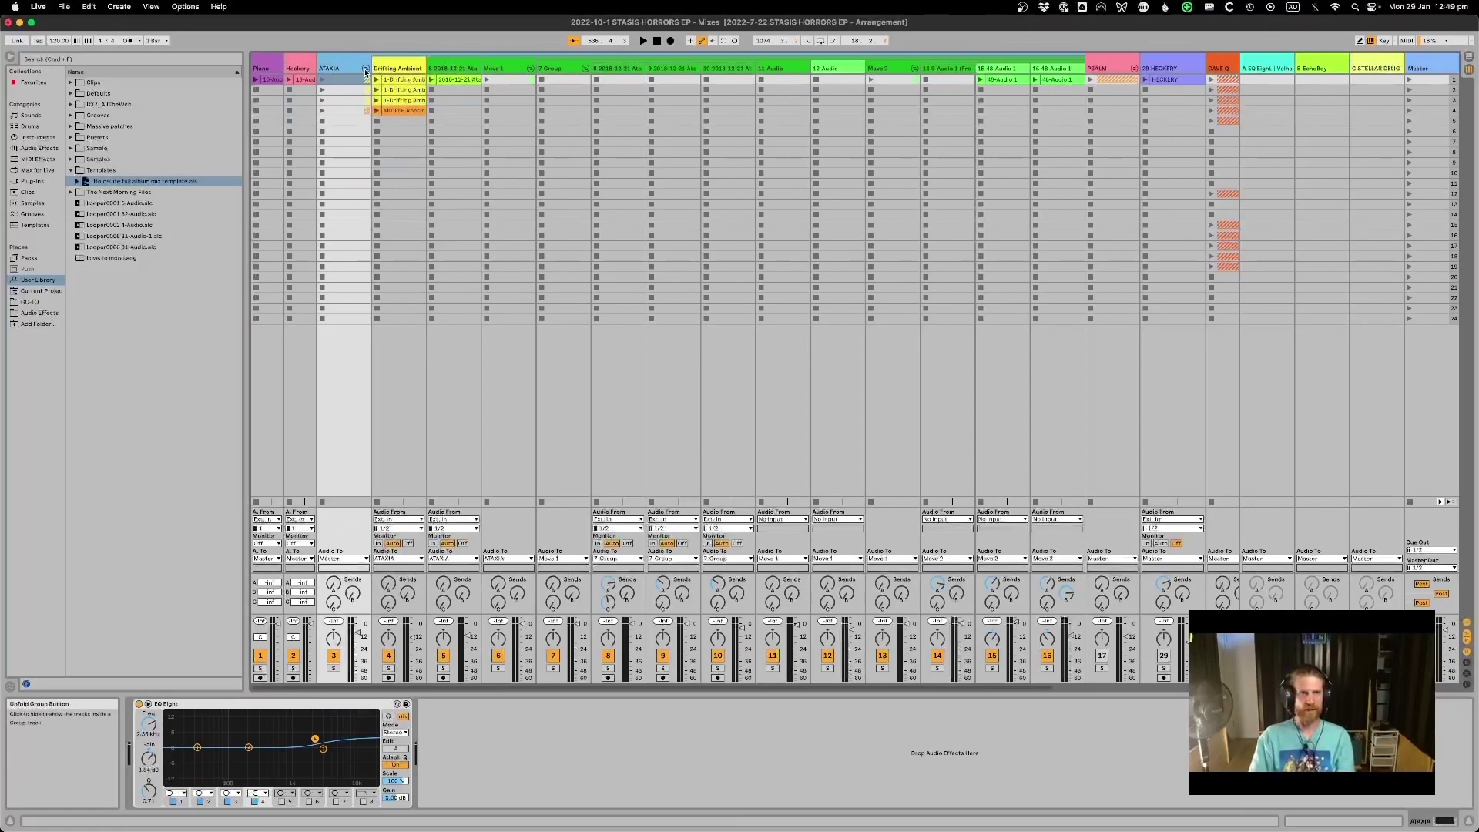
{"action": "left_click", "coordinate": [365, 70]}
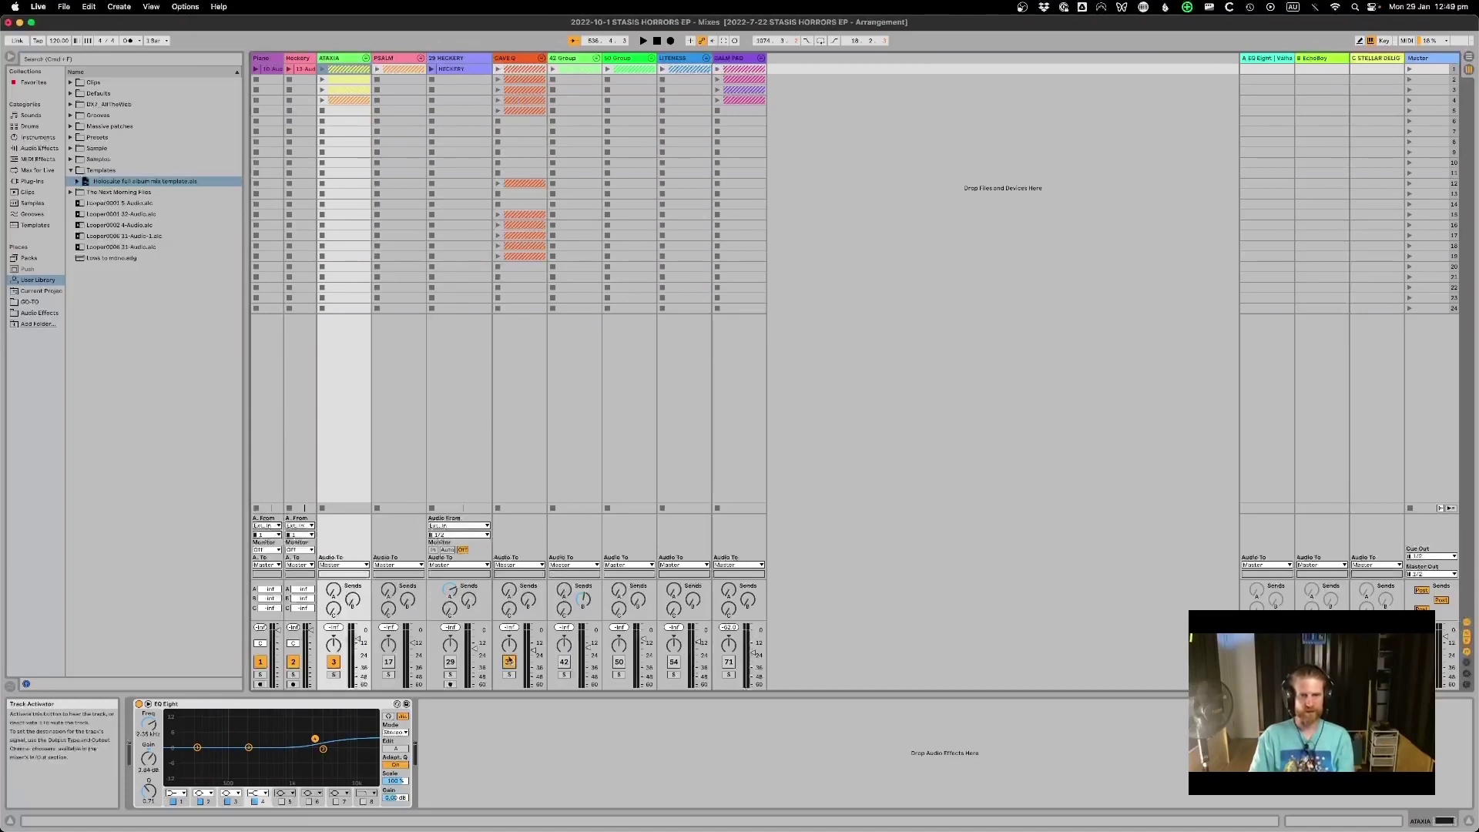
{"action": "key", "text": "Tab"}
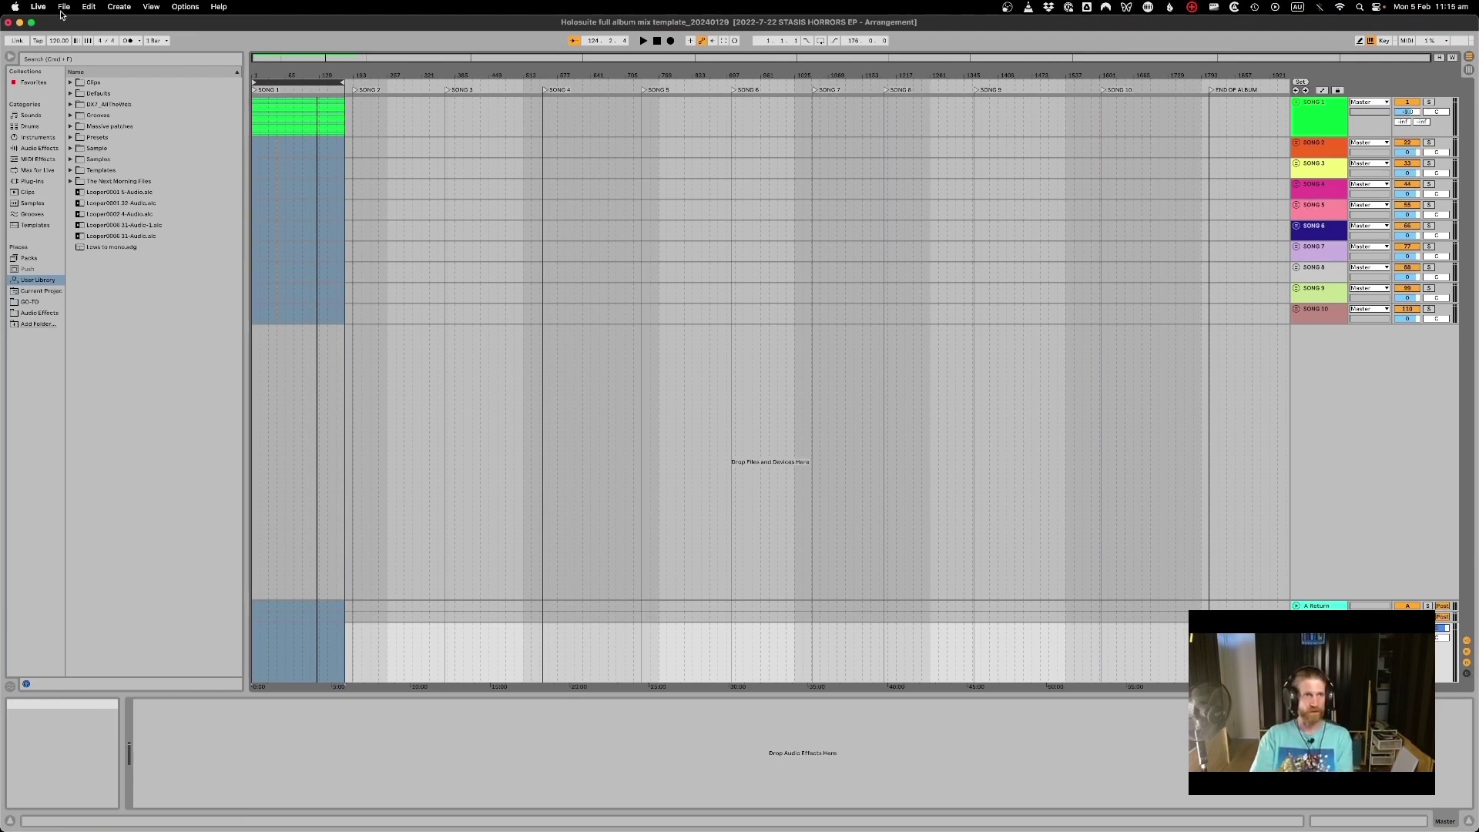
- Open Export Audio/Video with Rendered Track set to SONG 1 and Sample Rate 48000 Hz
{"action": "left_click", "coordinate": [63, 7]}
{"action": "left_click", "coordinate": [116, 200]}
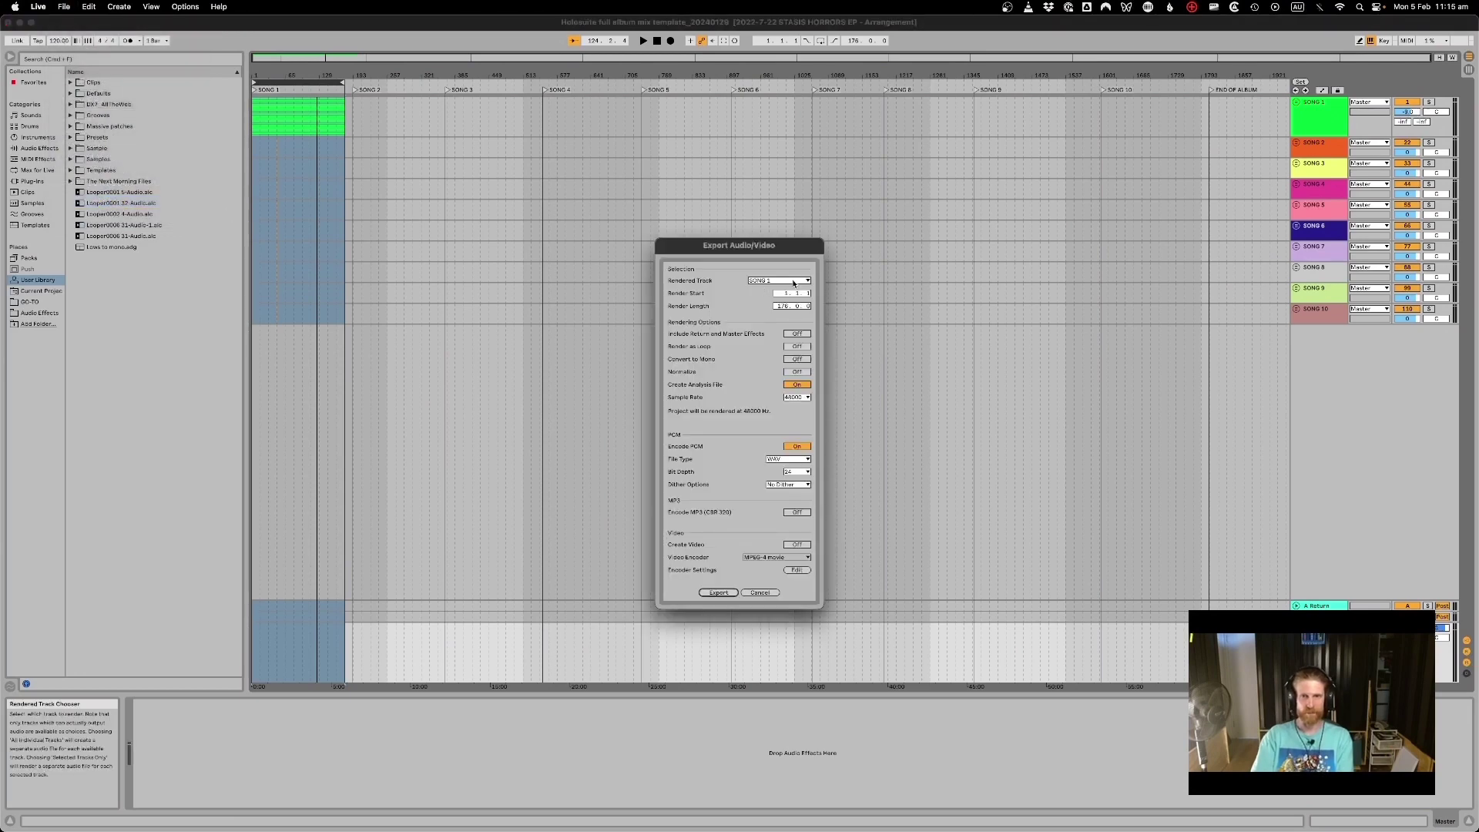
{"action": "left_click", "coordinate": [794, 282]}
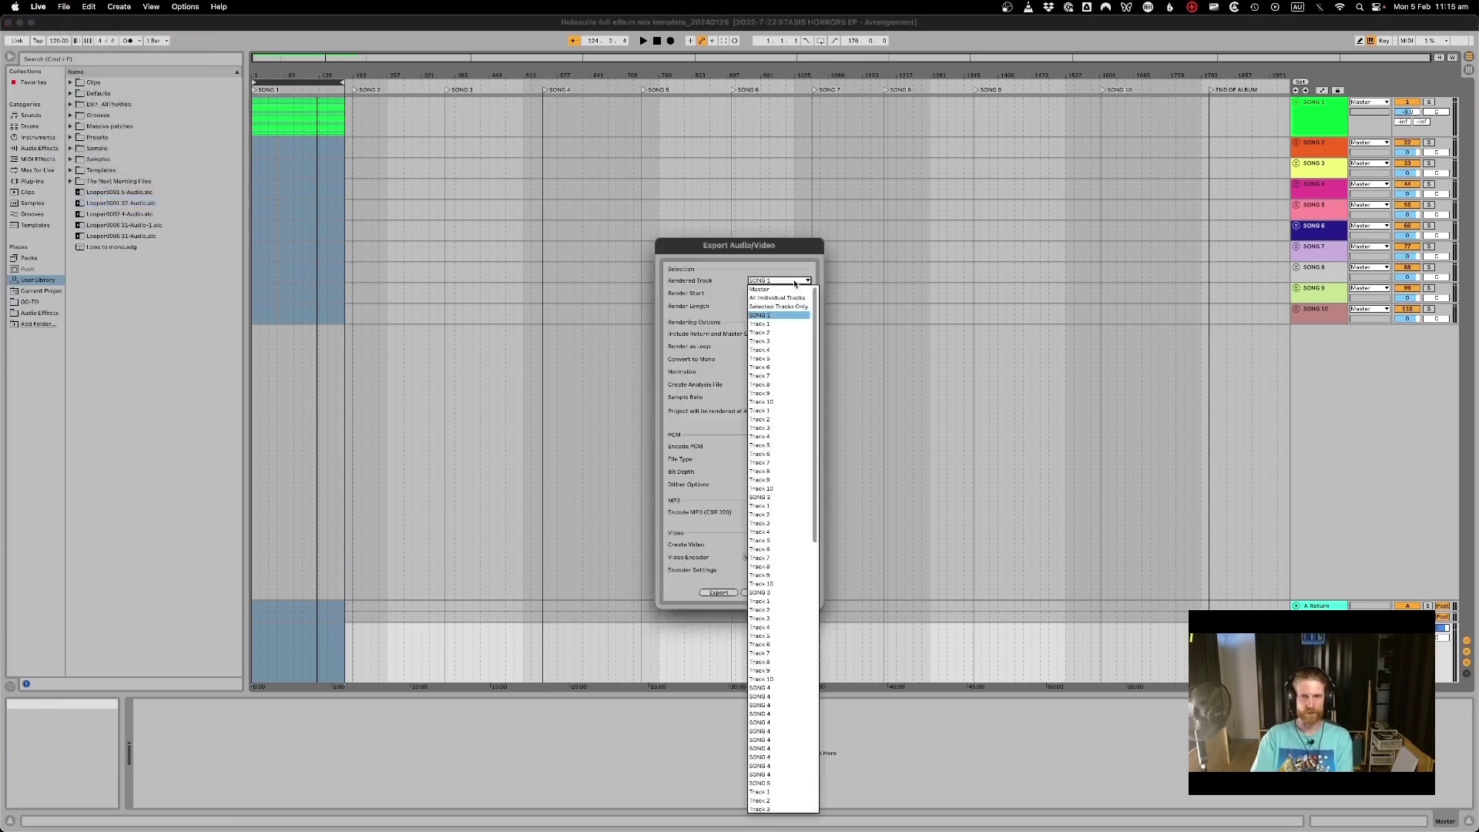
{"action": "left_click", "coordinate": [767, 316]}
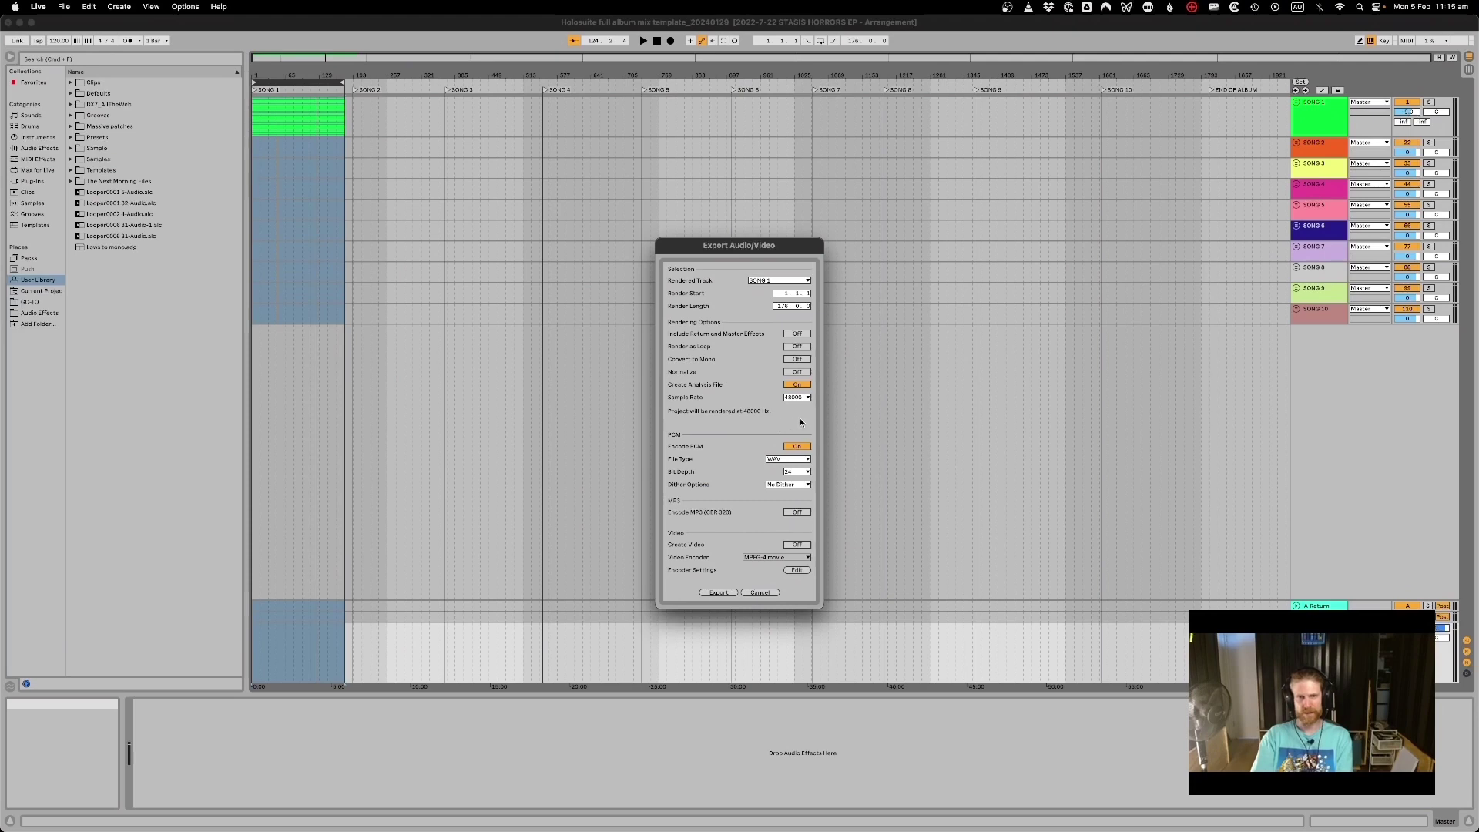
{"action": "left_click", "coordinate": [807, 398]}
{"action": "left_click", "coordinate": [808, 398]}
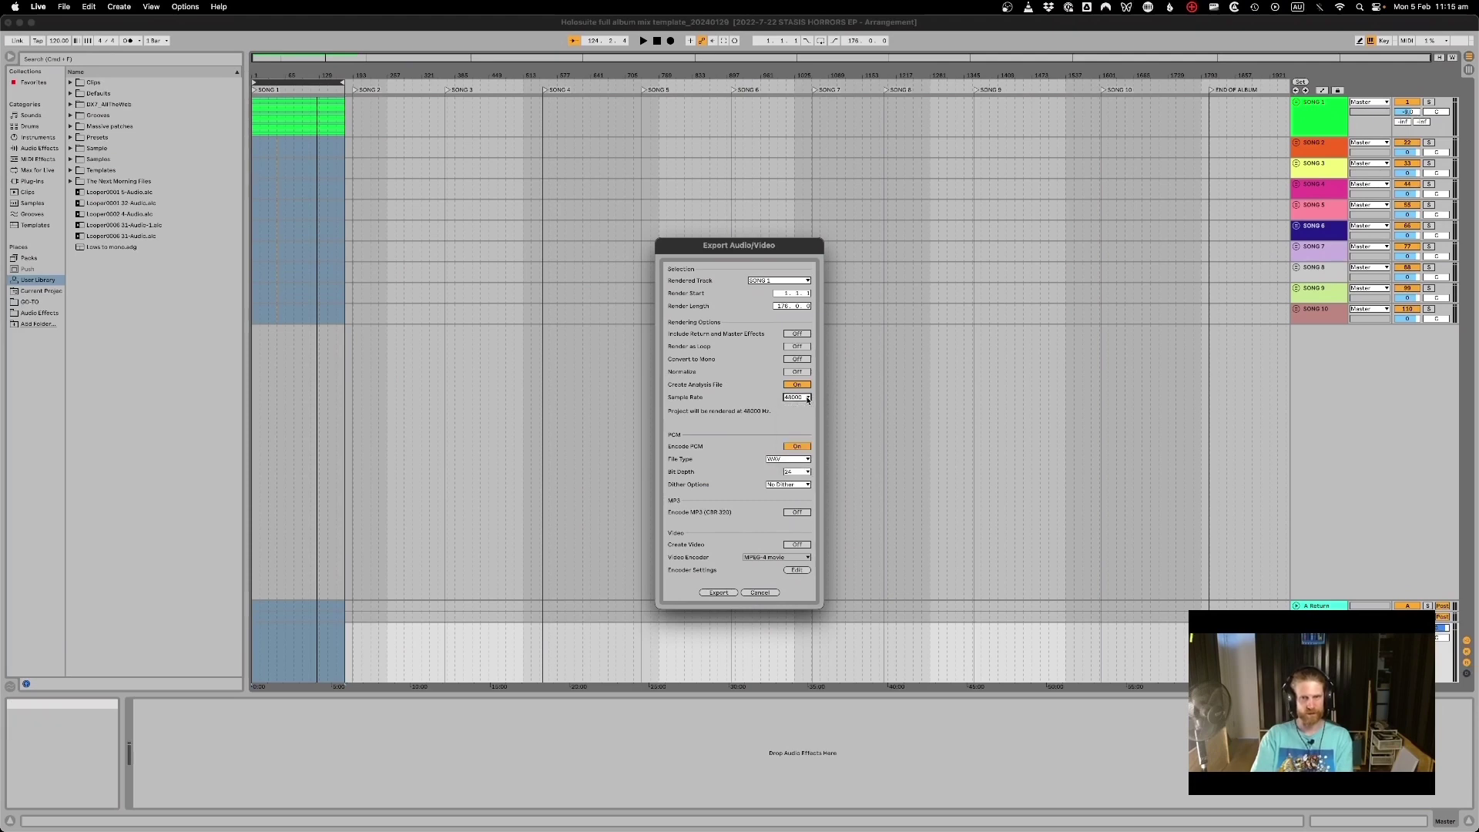